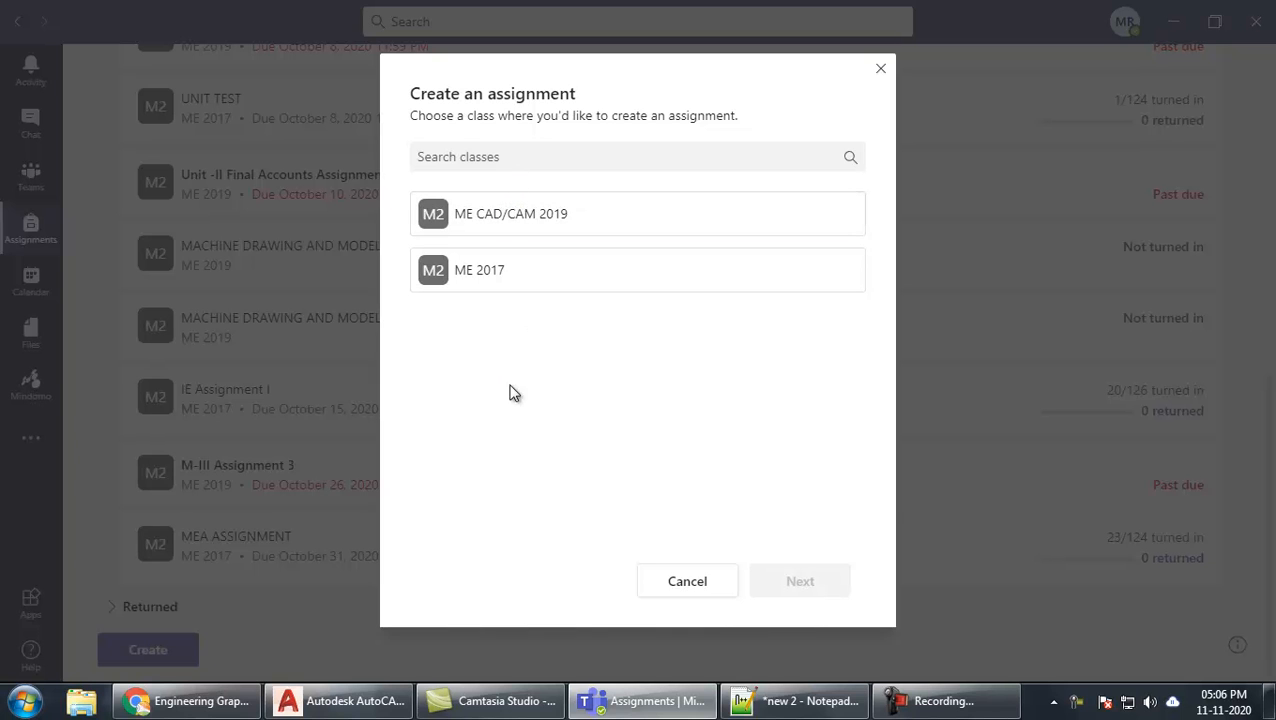
Create an assignment for the ME 2017 class titled "BE III Sem | MDM Lab | Writeup Lab Exam | 9:30am to 10:30am"
click(505, 285)
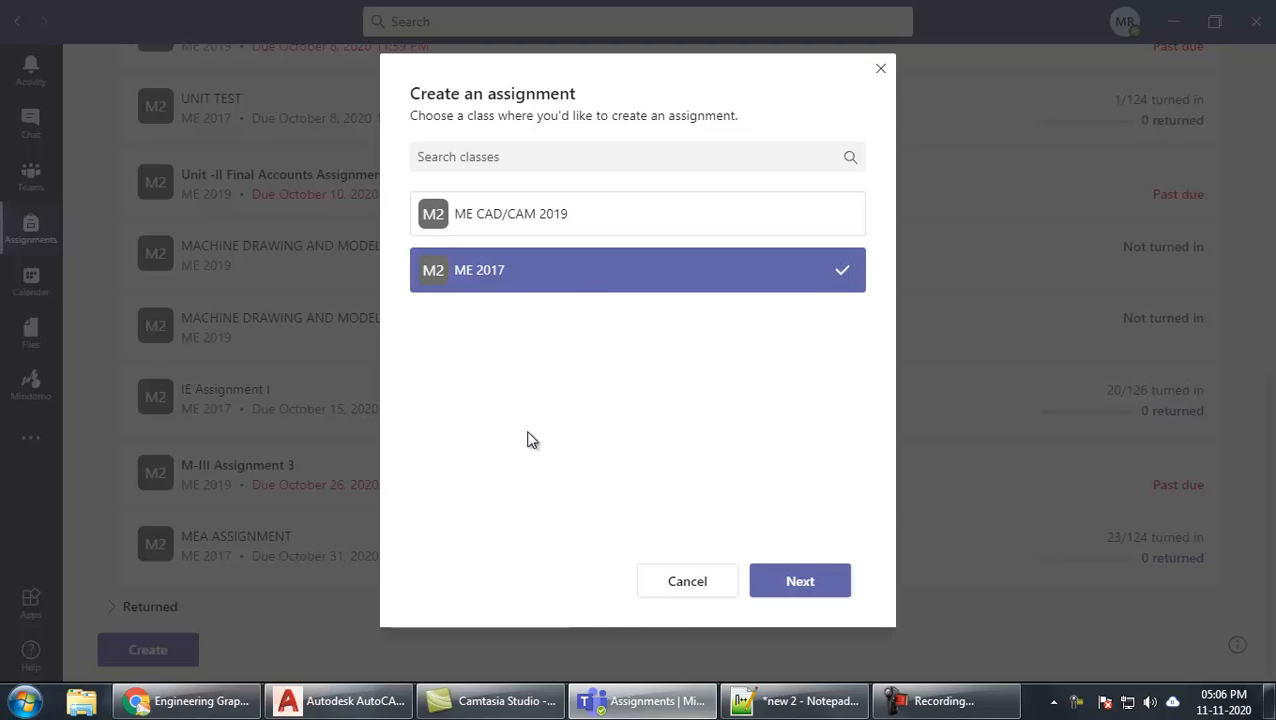
click(795, 587)
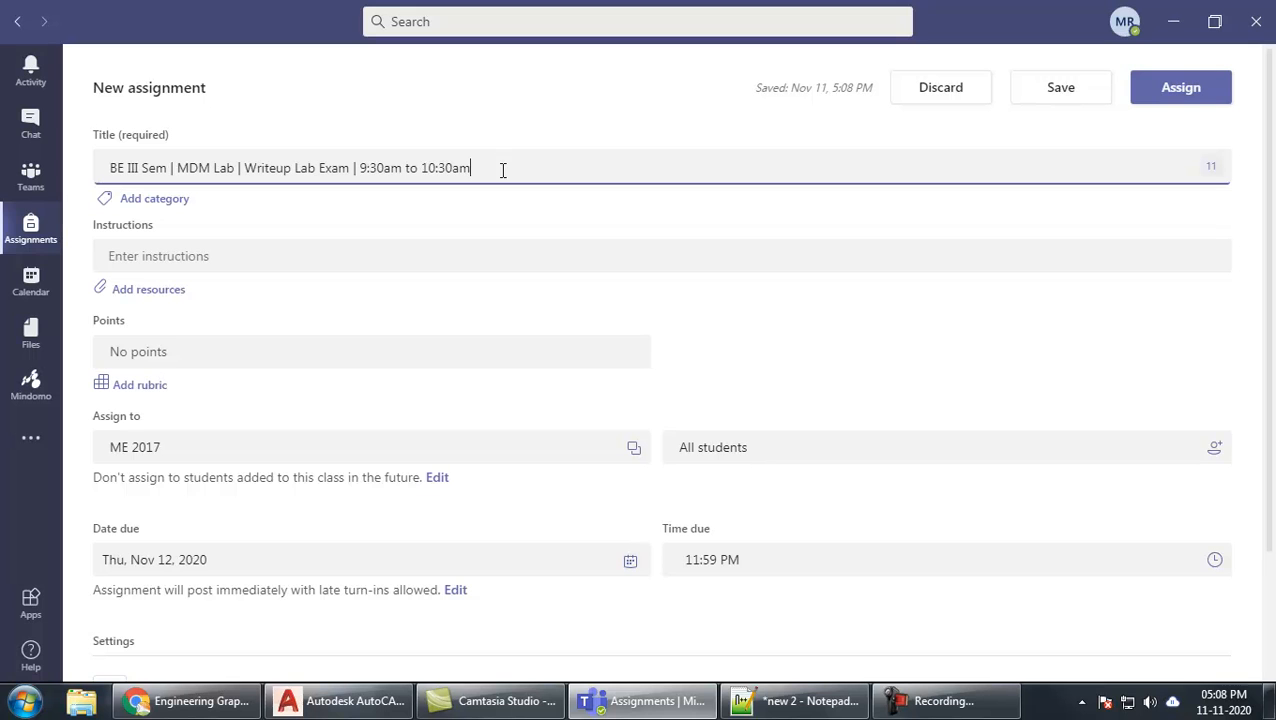
drag(503, 170, 74, 162)
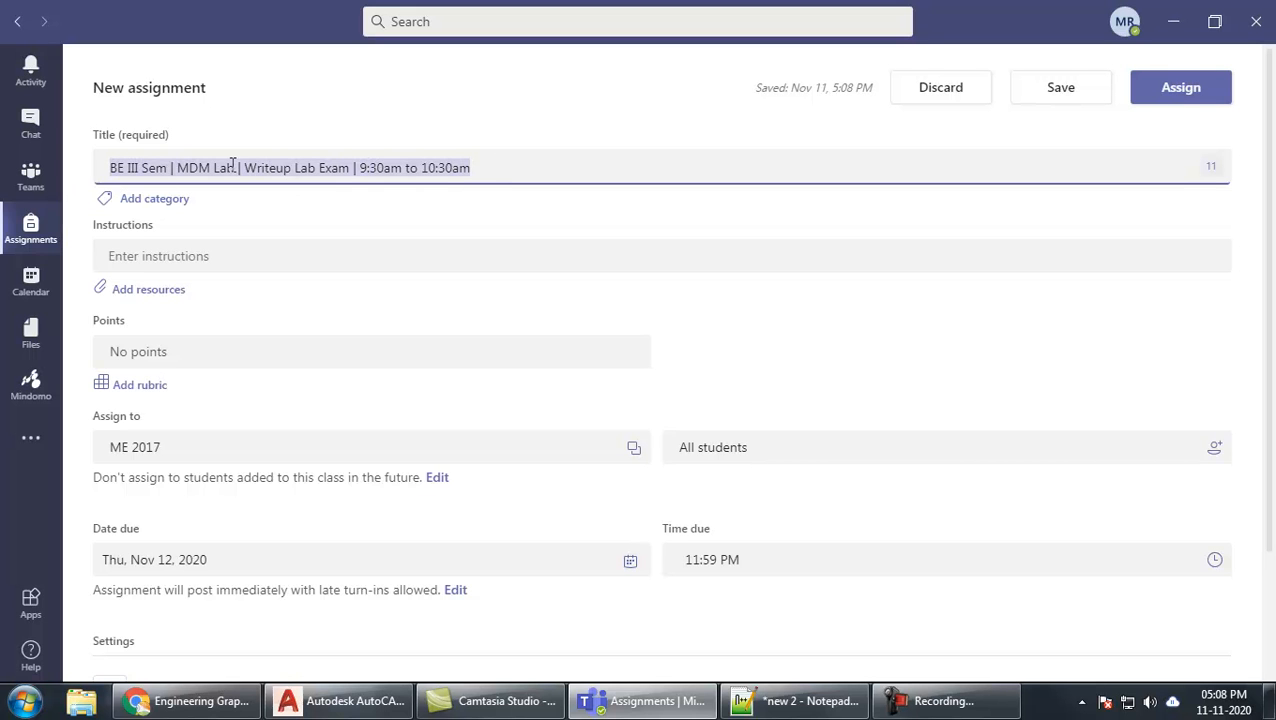
click(459, 170)
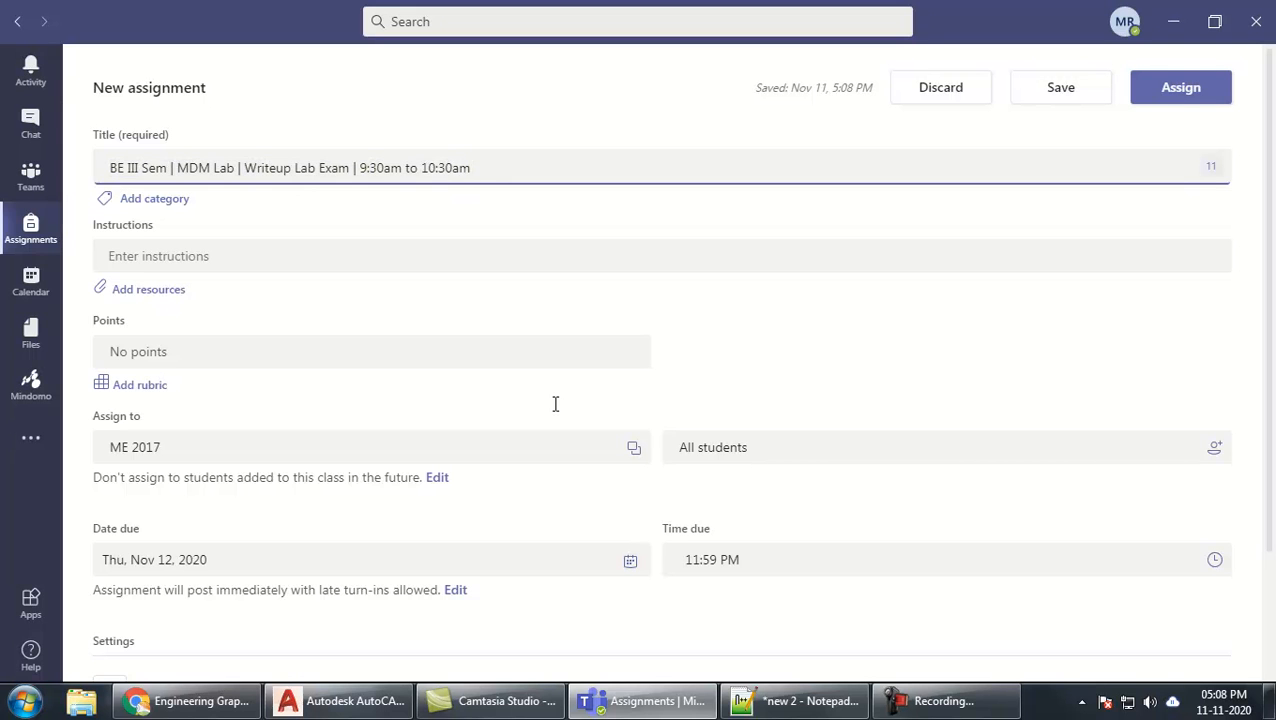
Switch to Notepad++ and copy the whole INSTRUCTIONS list with its six numbered points
key(alt+Tab)
click(368, 141)
drag(631, 232, 22, 100)
key(ctrl+c)
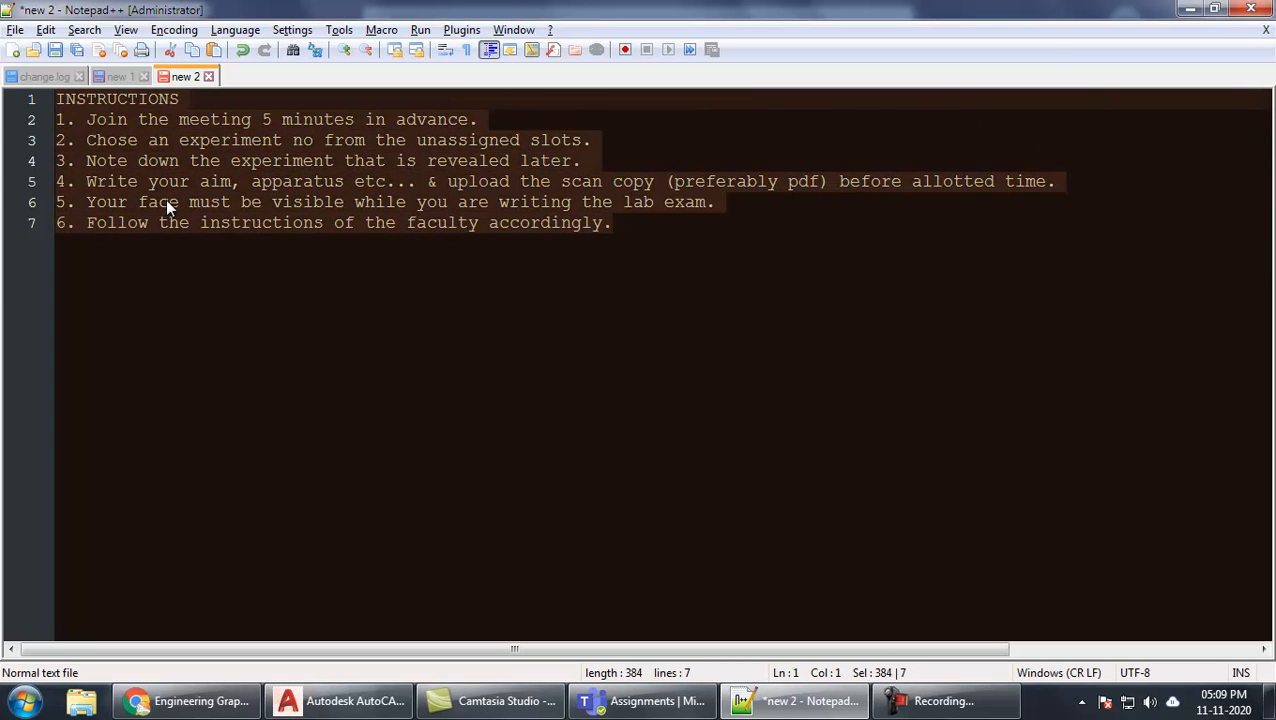
click(1189, 10)
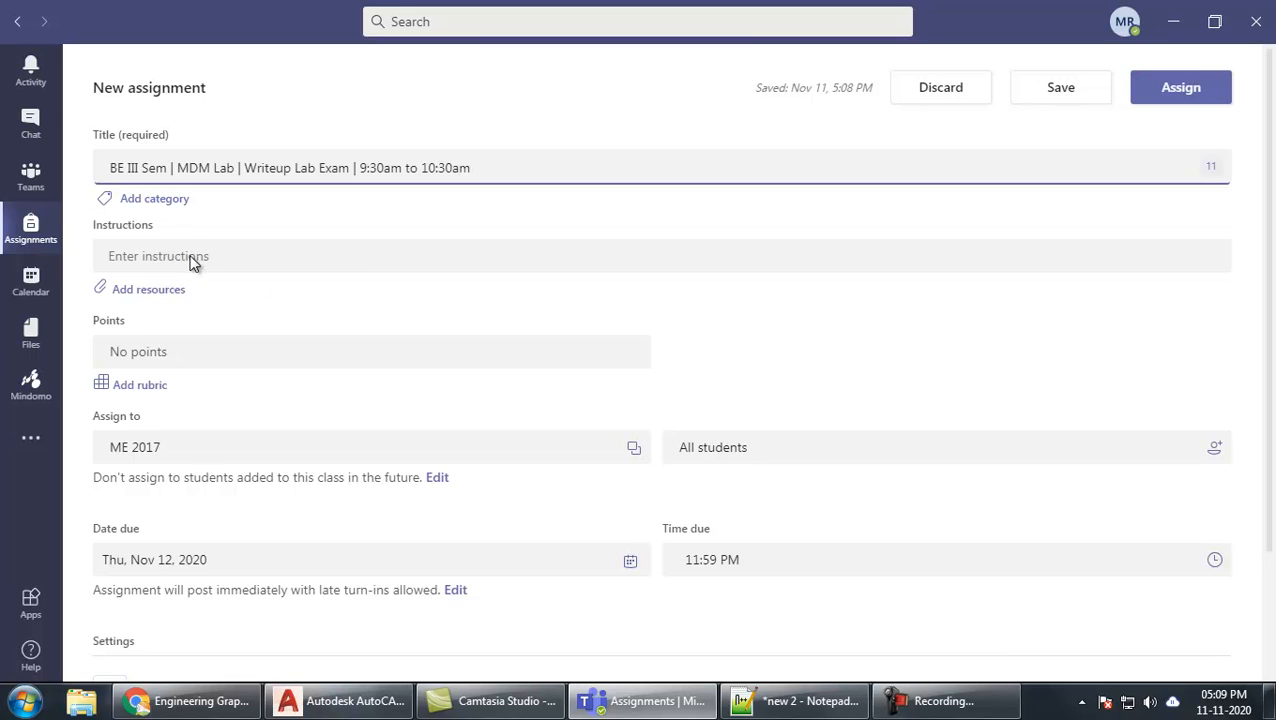
Paste the copied list into the assignment's instructions and set the points to 2
click(191, 257)
key(ctrl+v)
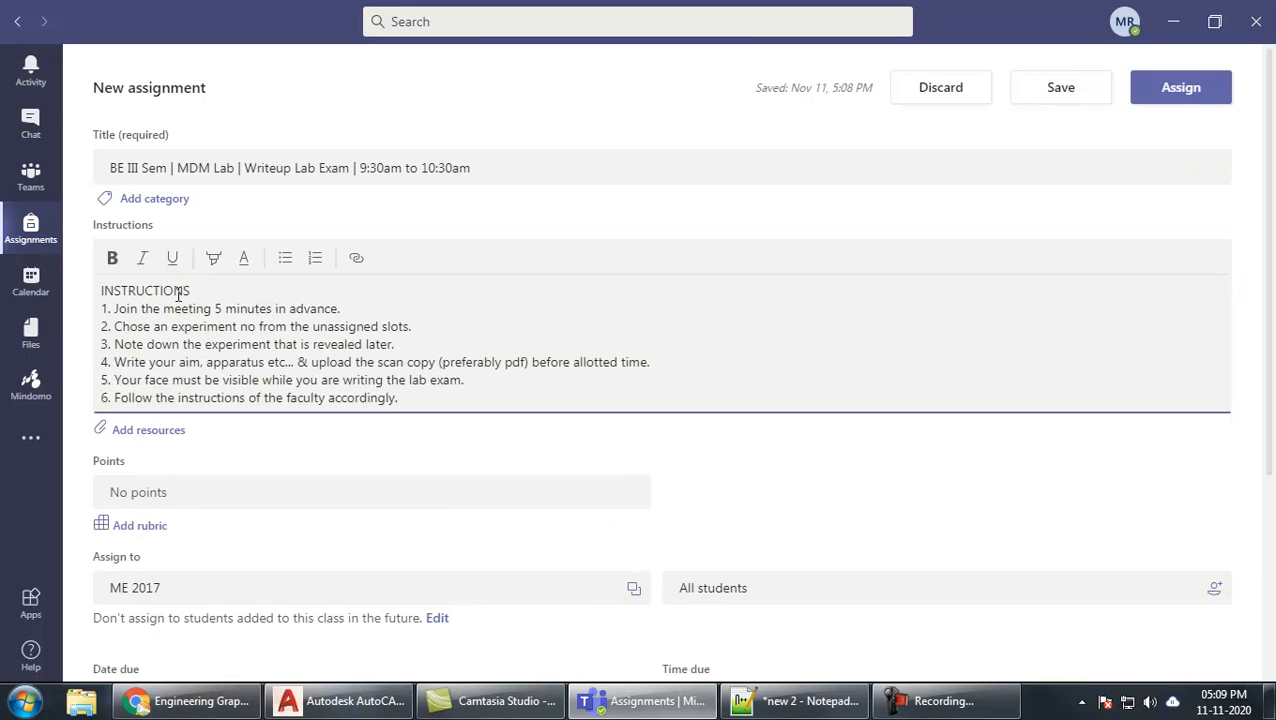
click(407, 456)
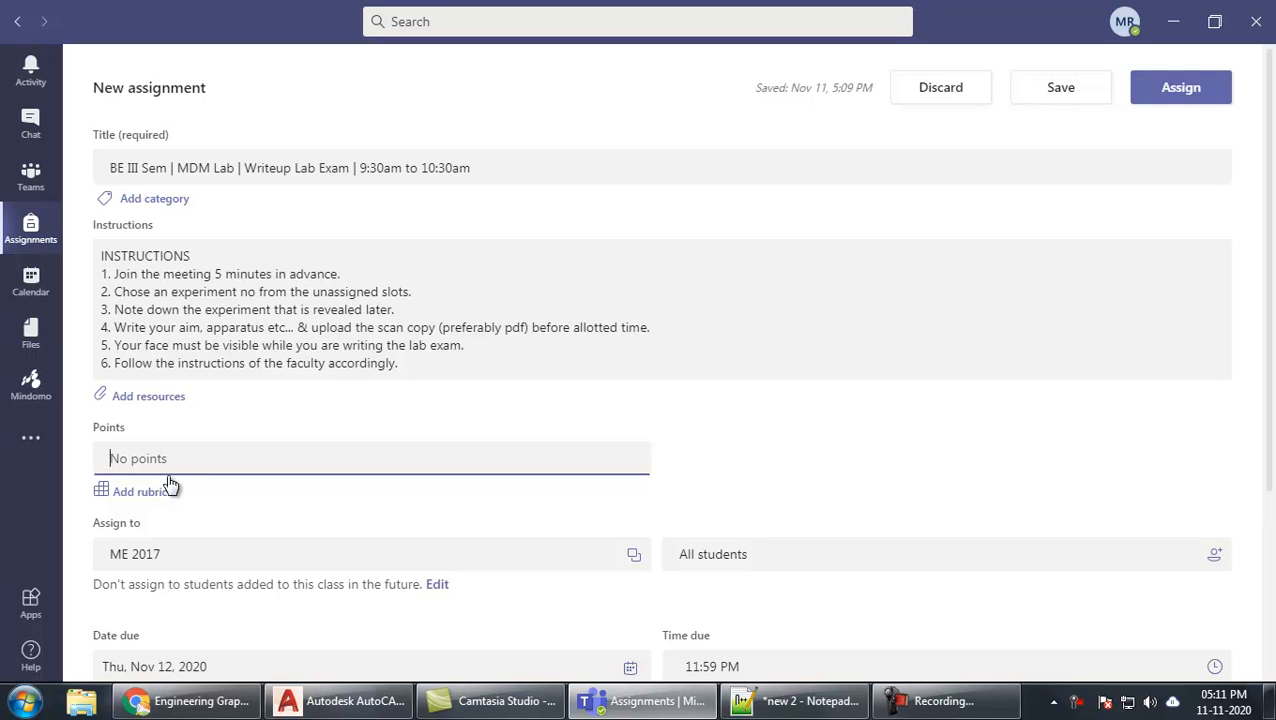
text(2)
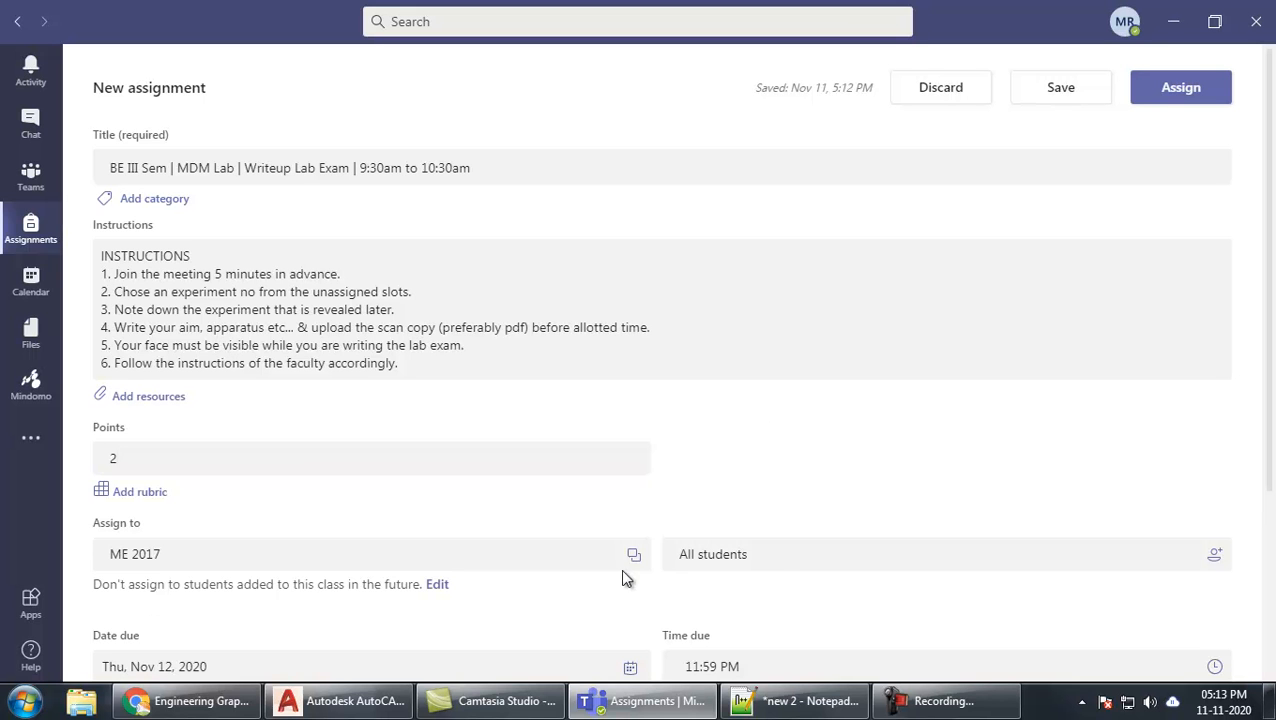
Restrict the assignment to individual students by selecting the second, third and fourth people in the class list
click(780, 567)
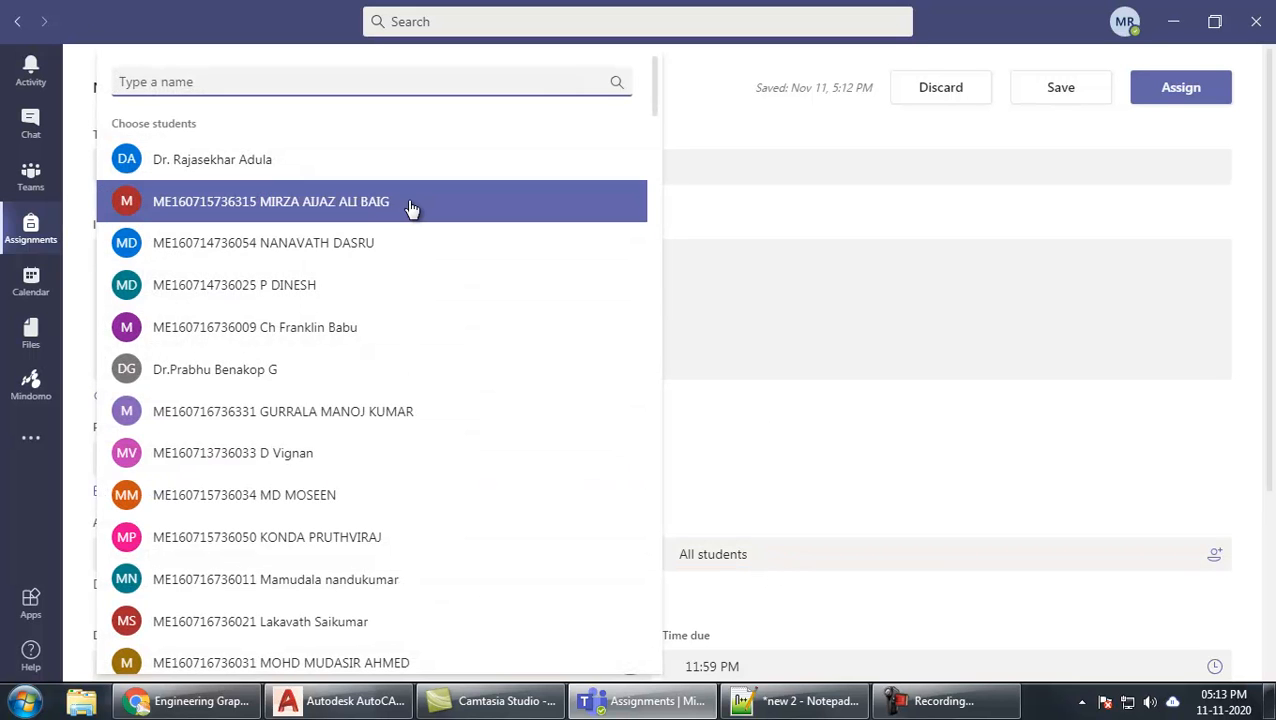
click(358, 201)
click(354, 243)
click(343, 284)
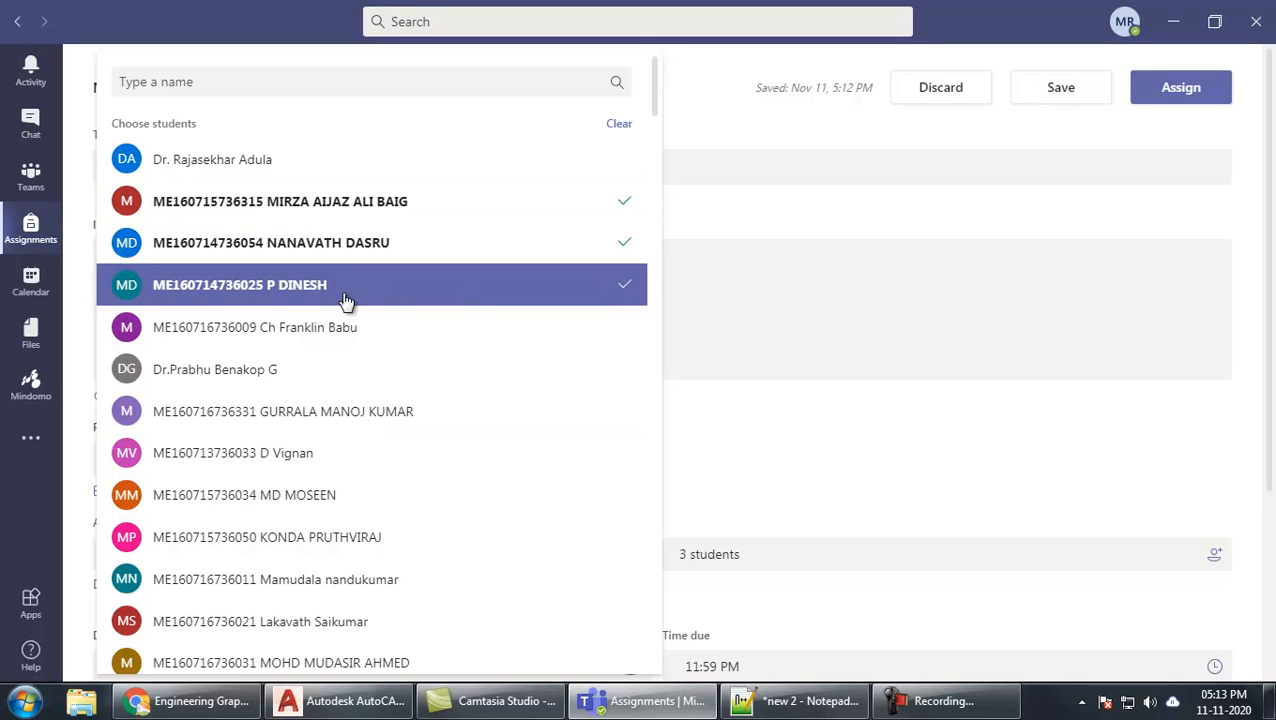
Add a student found by the last three digits of the roll number, plus further students until seven are selected
click(364, 90)
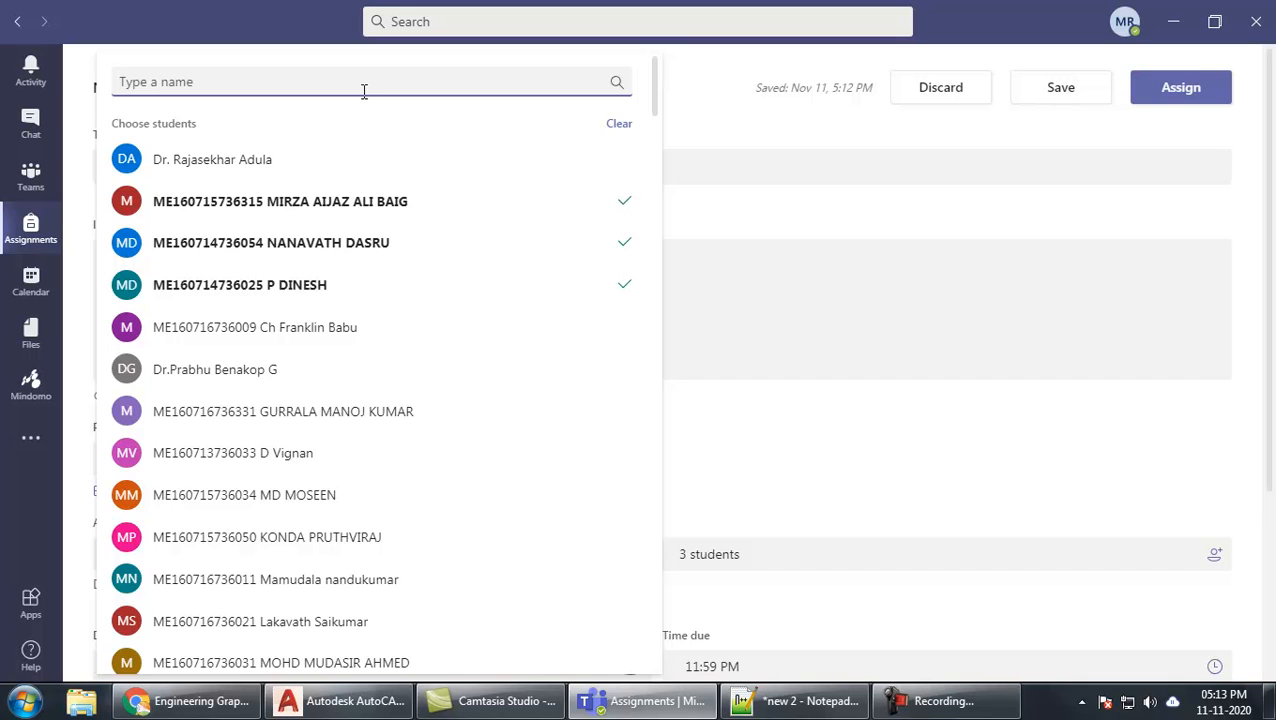
text(007)
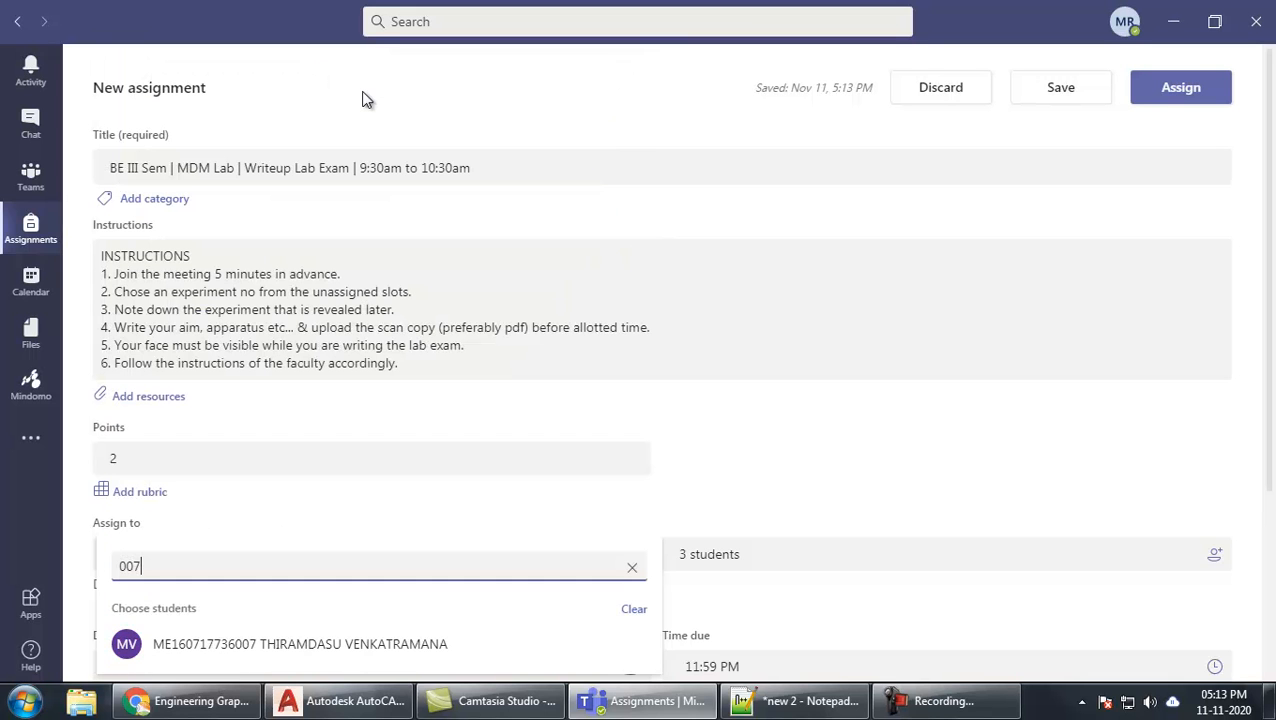
click(238, 646)
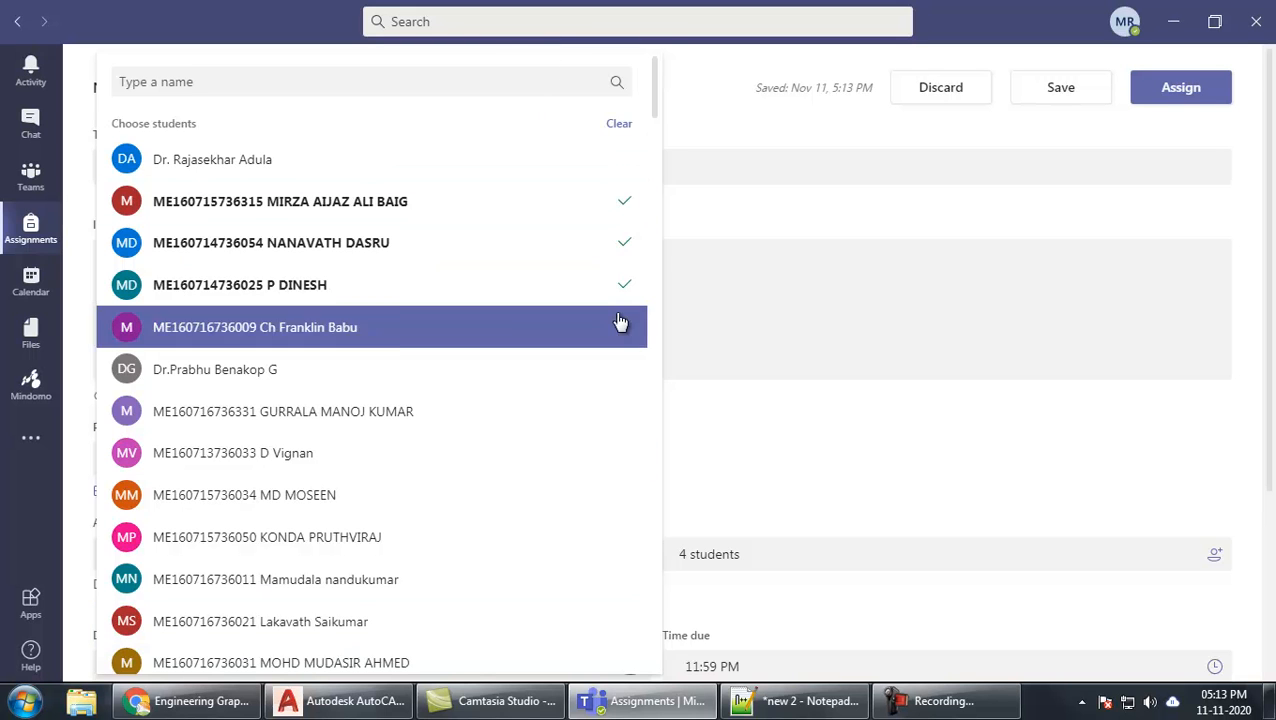
drag(657, 105, 652, 522)
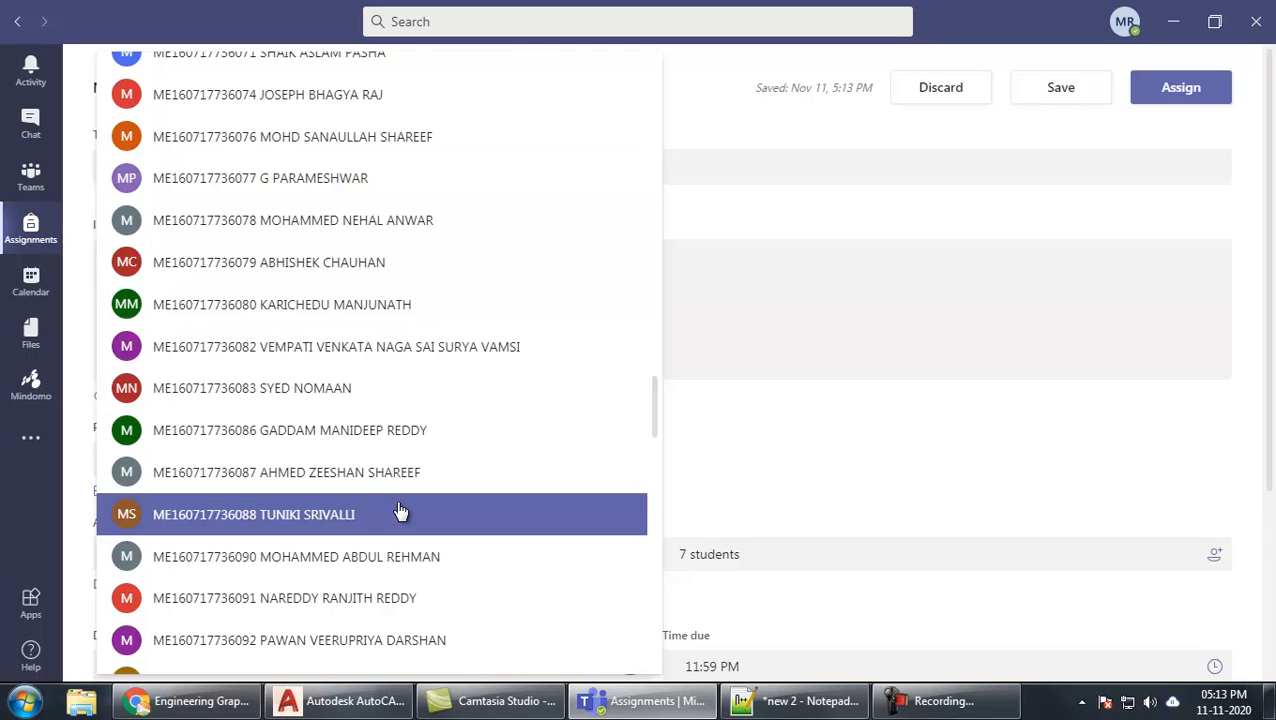
click(769, 464)
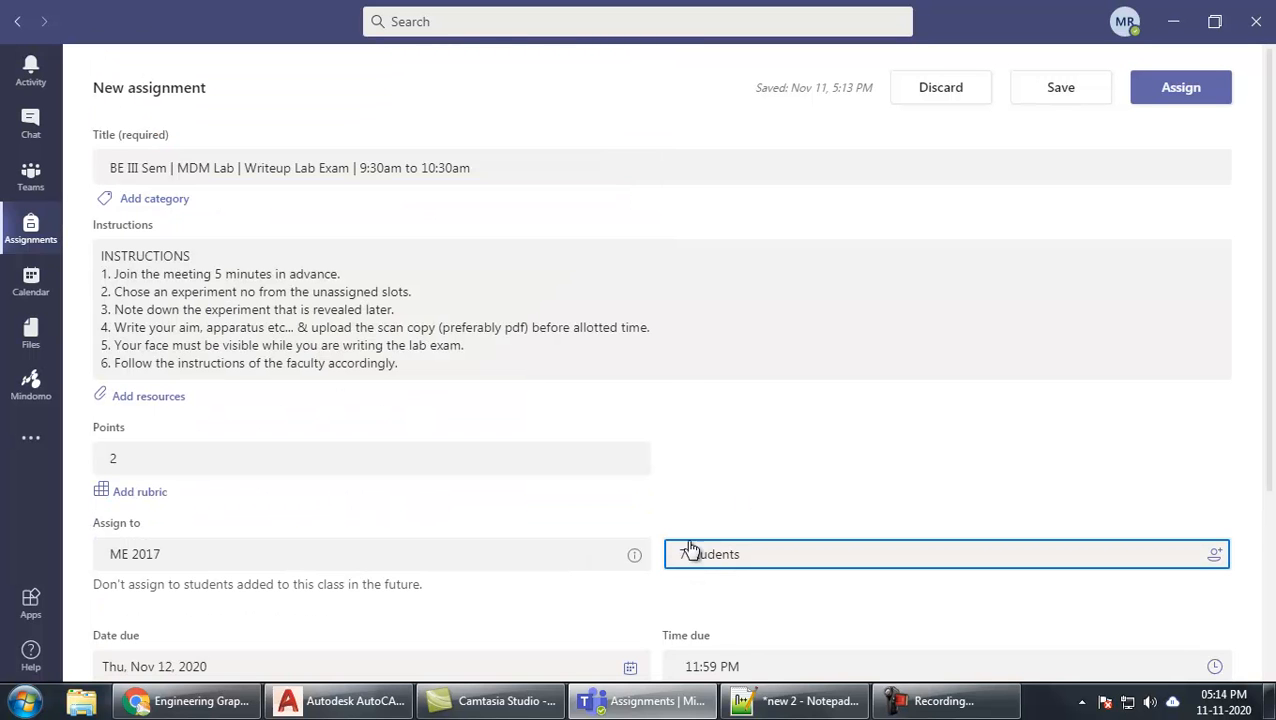
Reopen the student list and review which students are selected for the assignment
click(932, 451)
key(F9)
key(F9)
click(768, 558)
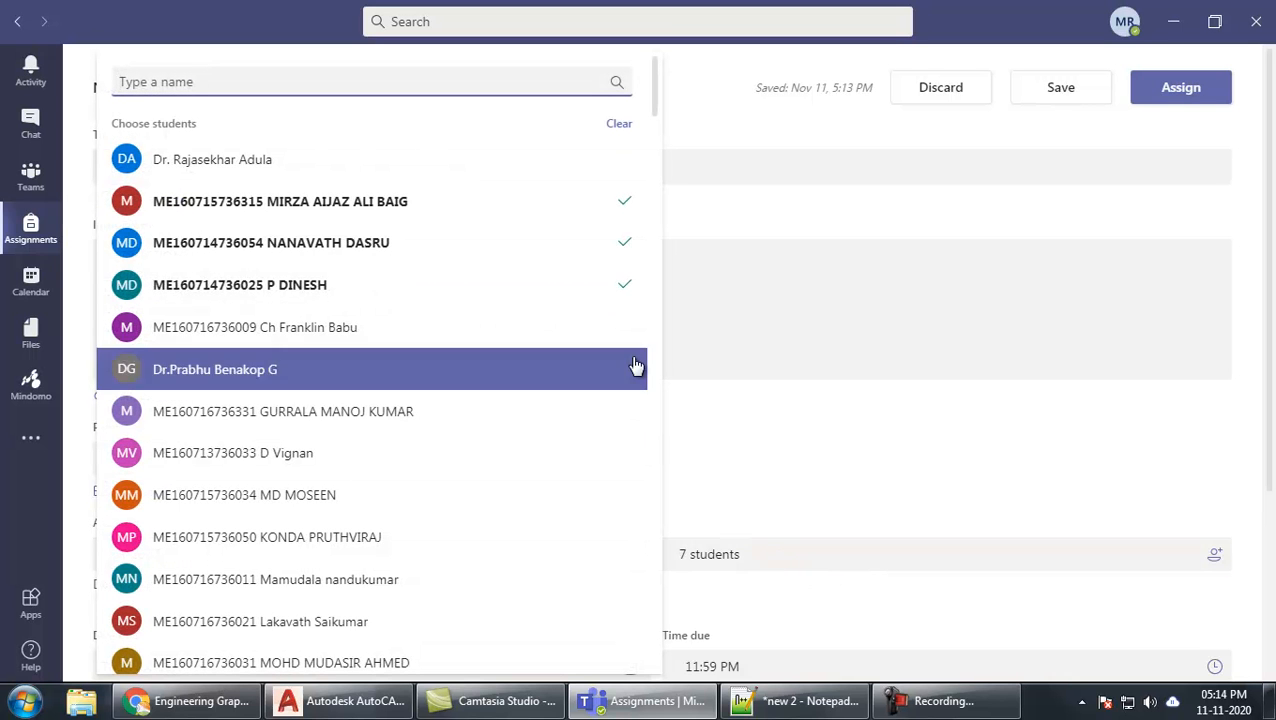
drag(653, 97, 652, 207)
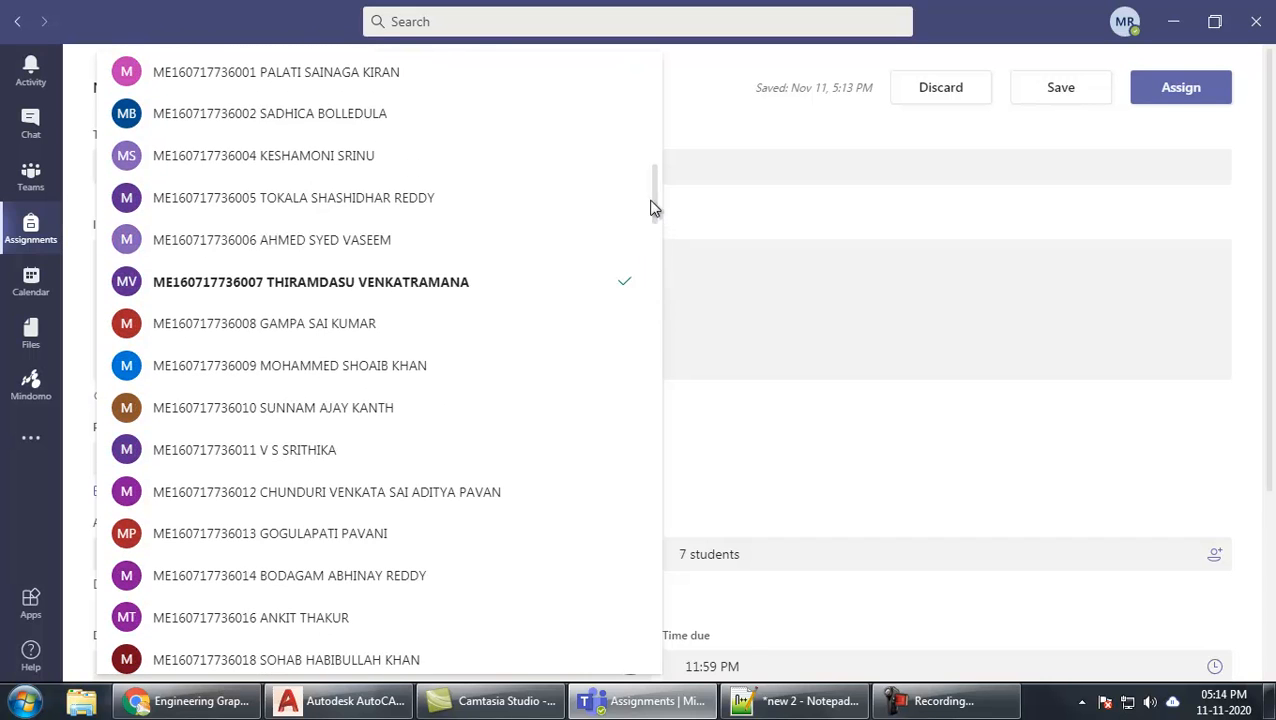
click(898, 419)
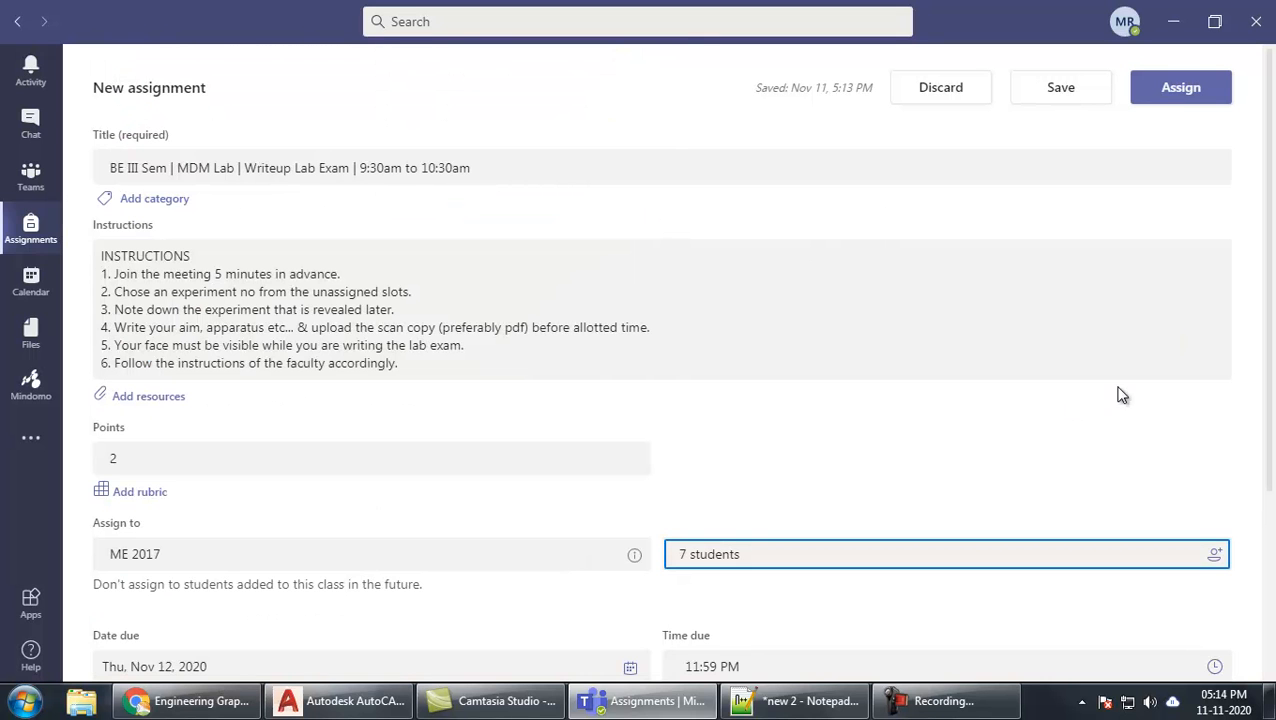
Set the assignment's due date to Fri, Nov 13, 2020
scroll(1268, 337, down, 2)
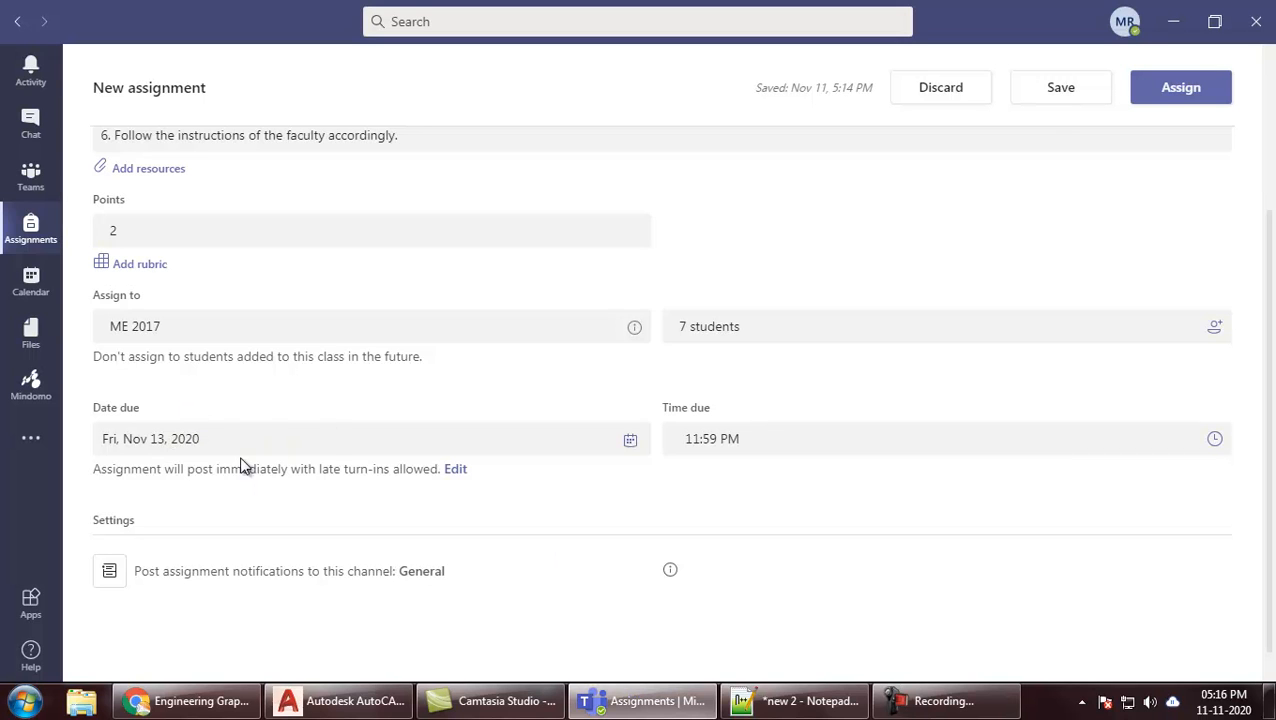
click(1180, 88)
Schedule the assignment in its timeline to post on Fri, Nov 13, 2020 at 9:30 AM
click(462, 471)
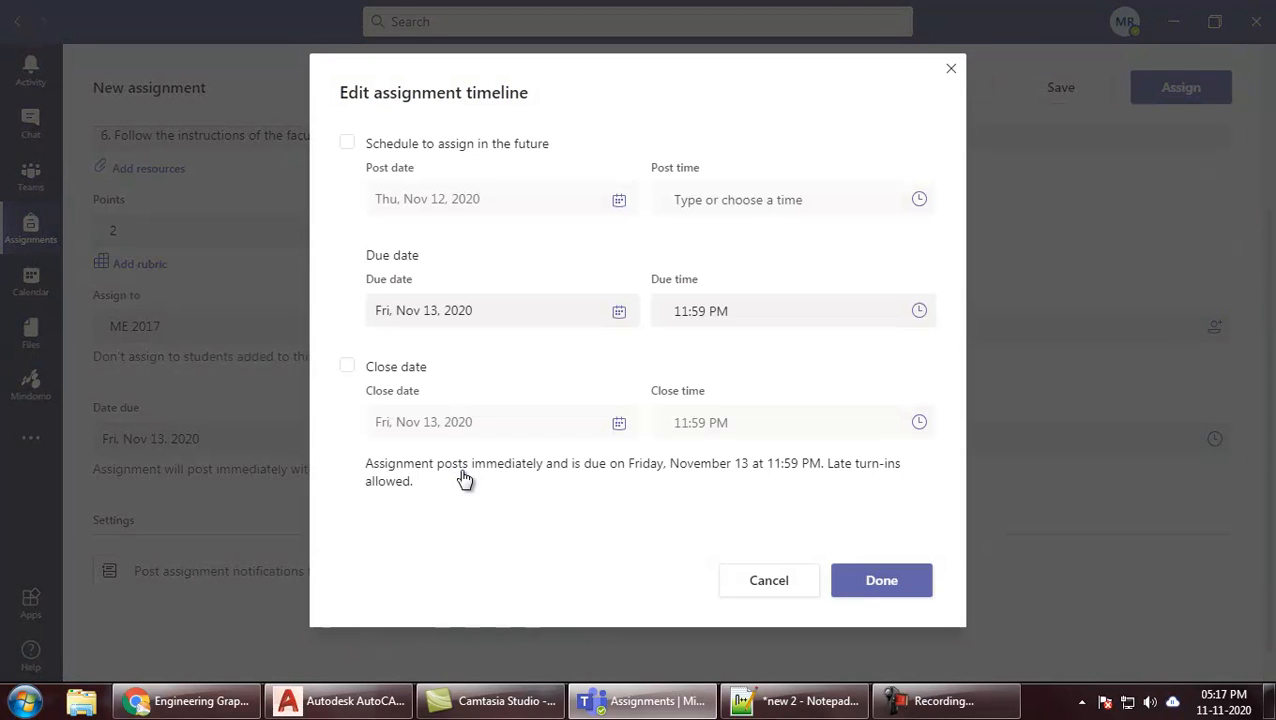
click(348, 145)
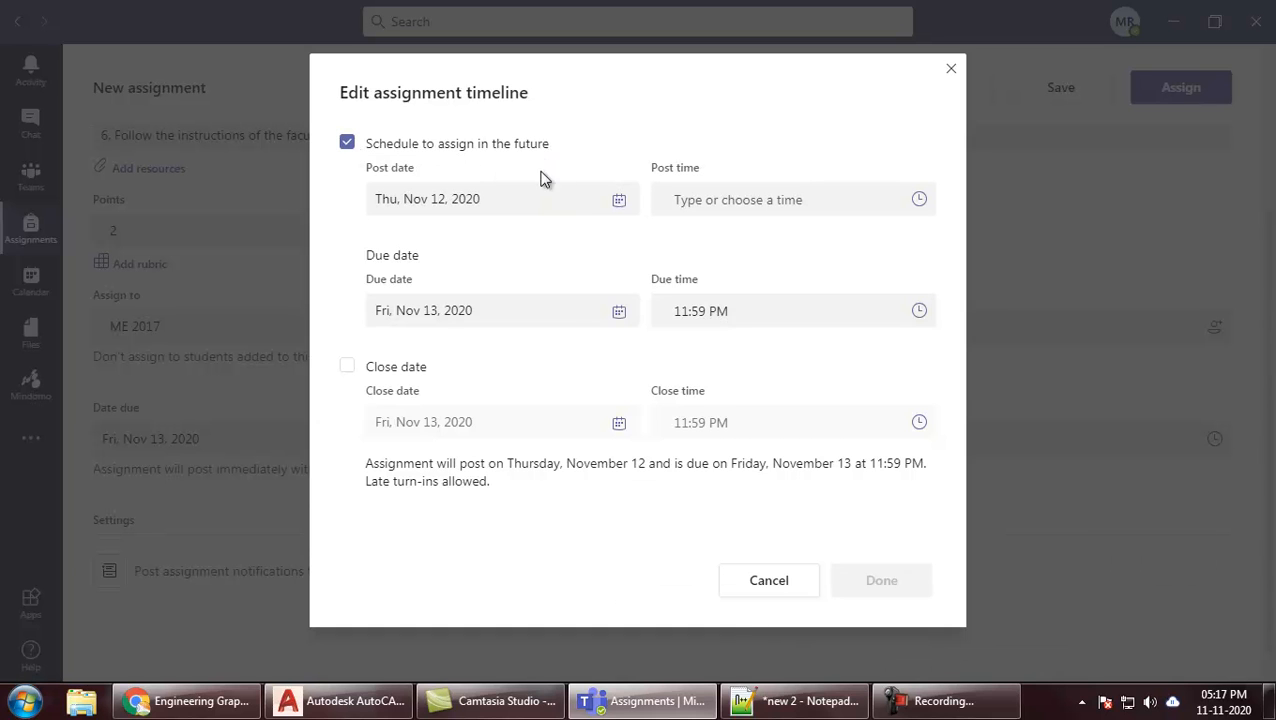
click(532, 205)
click(522, 323)
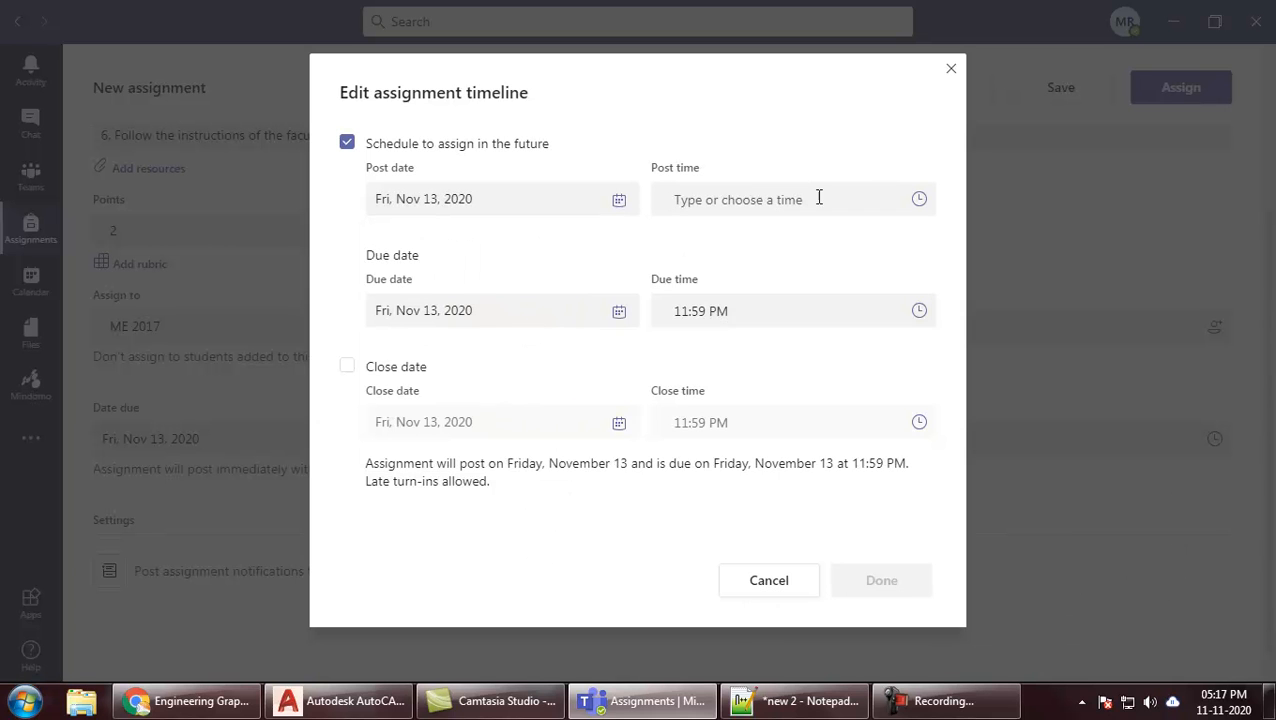
click(919, 203)
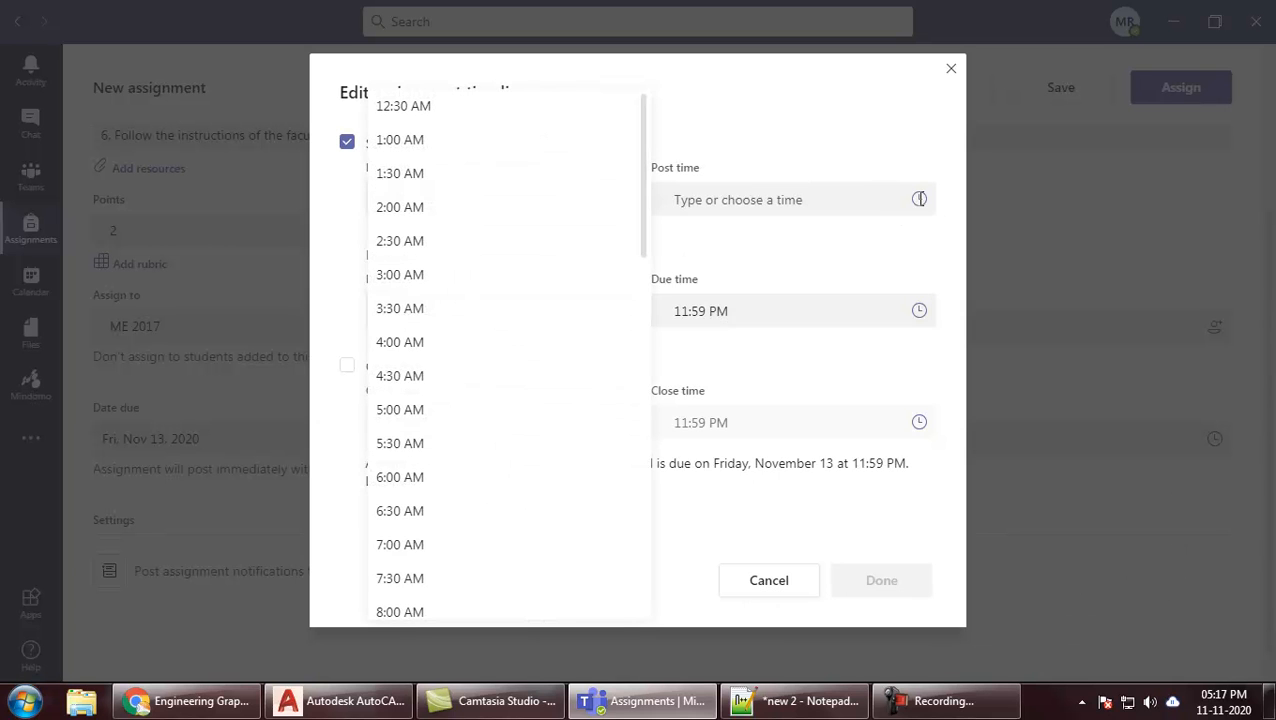
drag(641, 200, 643, 330)
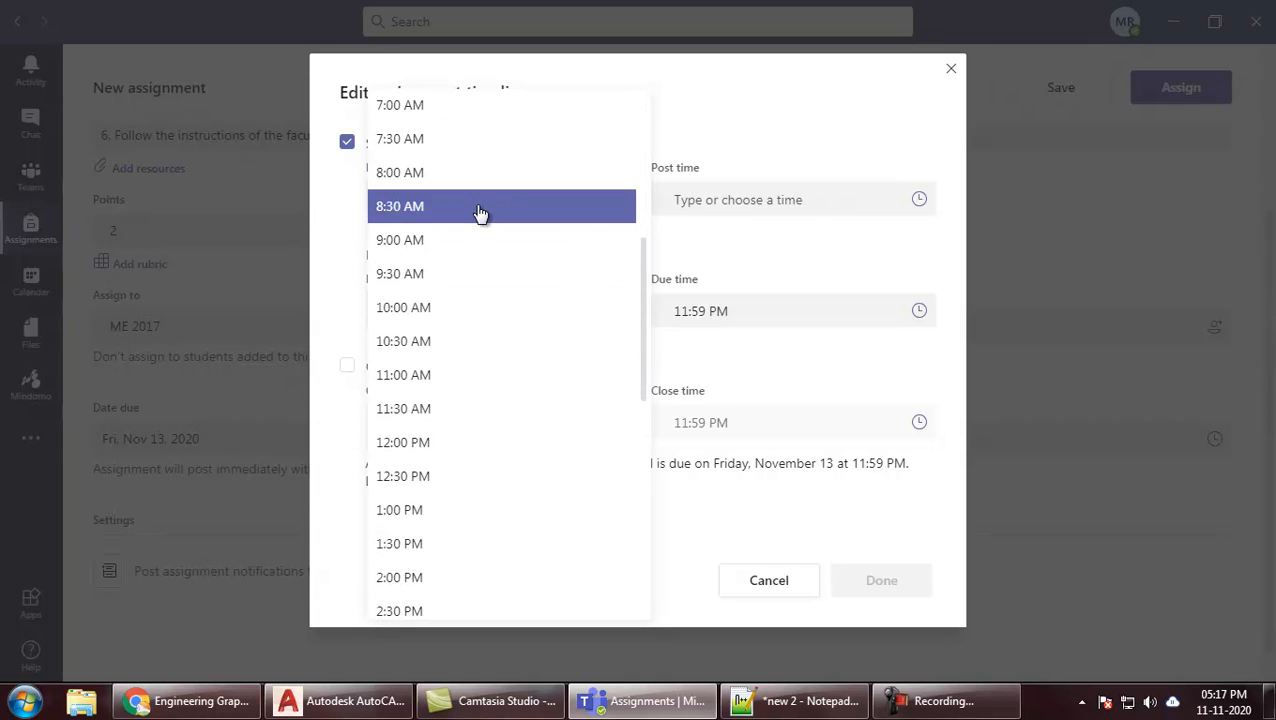
click(473, 284)
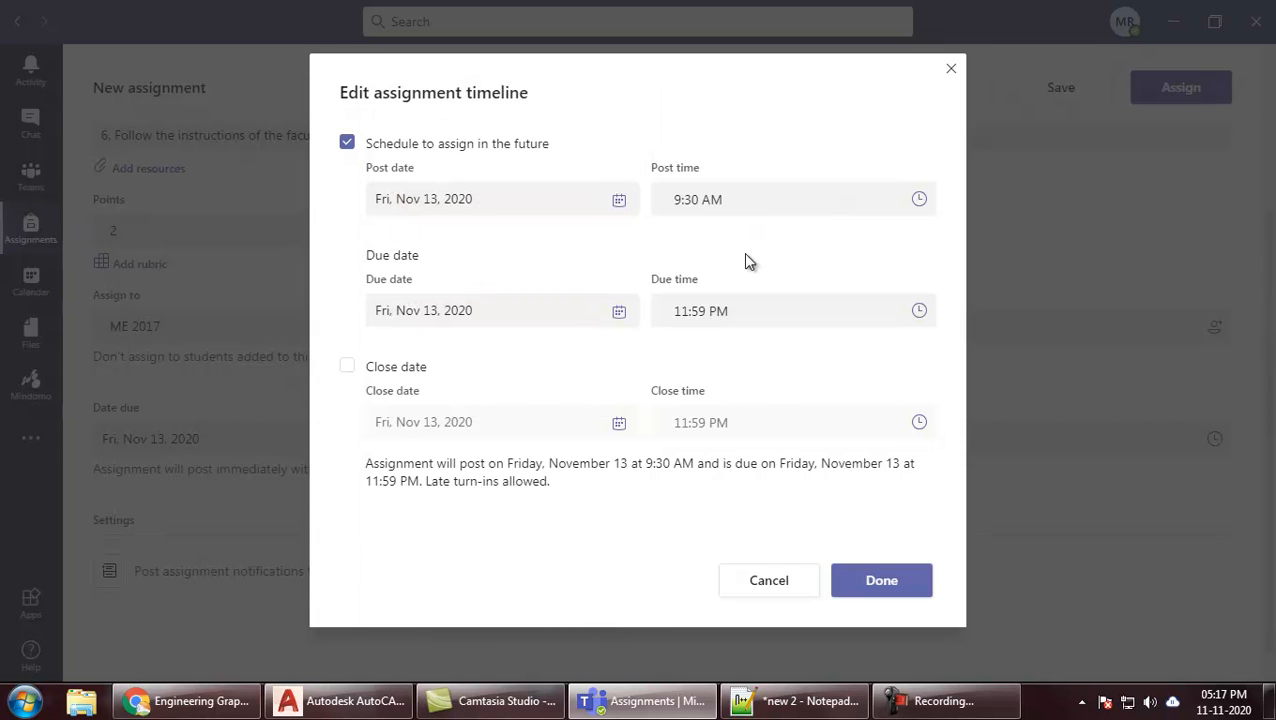
Set the due time in the assignment timeline to 10:30 AM
drag(369, 167, 464, 179)
drag(652, 168, 697, 168)
click(733, 166)
click(763, 320)
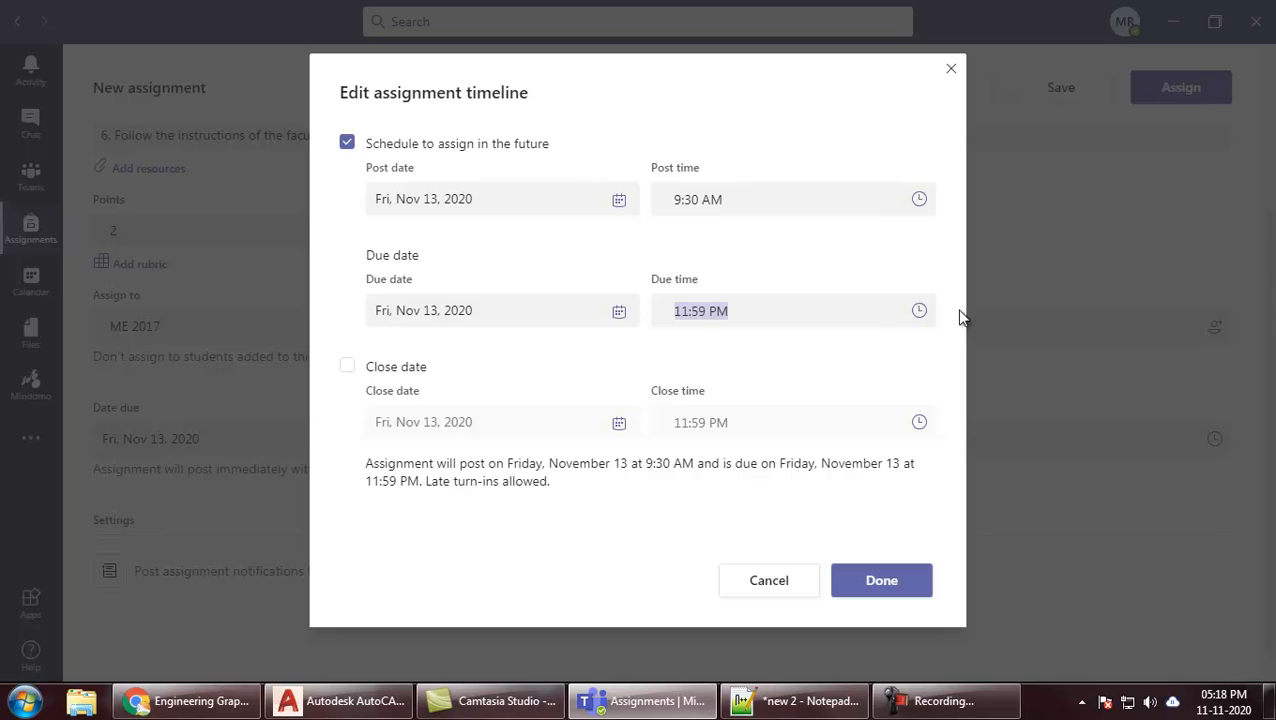
click(920, 312)
Examine the timeline summary for the posting time, the due time and the rule on late turn-ins
click(372, 466)
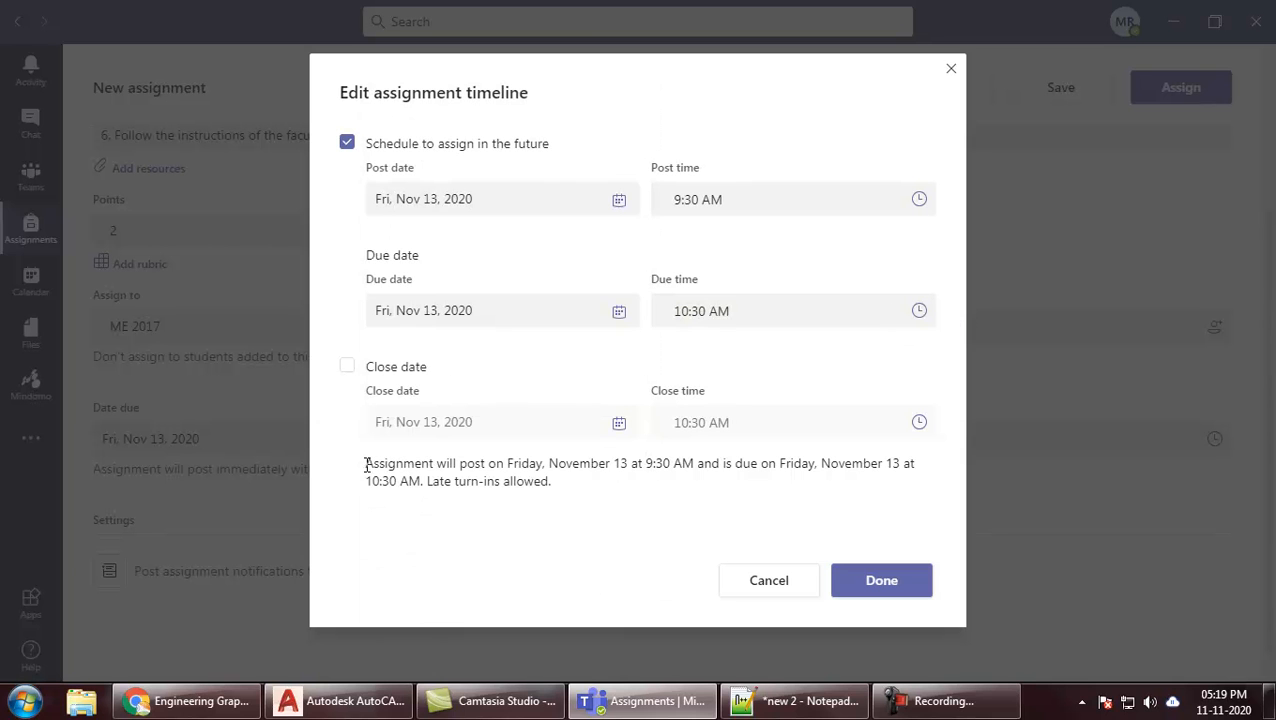
drag(378, 466, 537, 478)
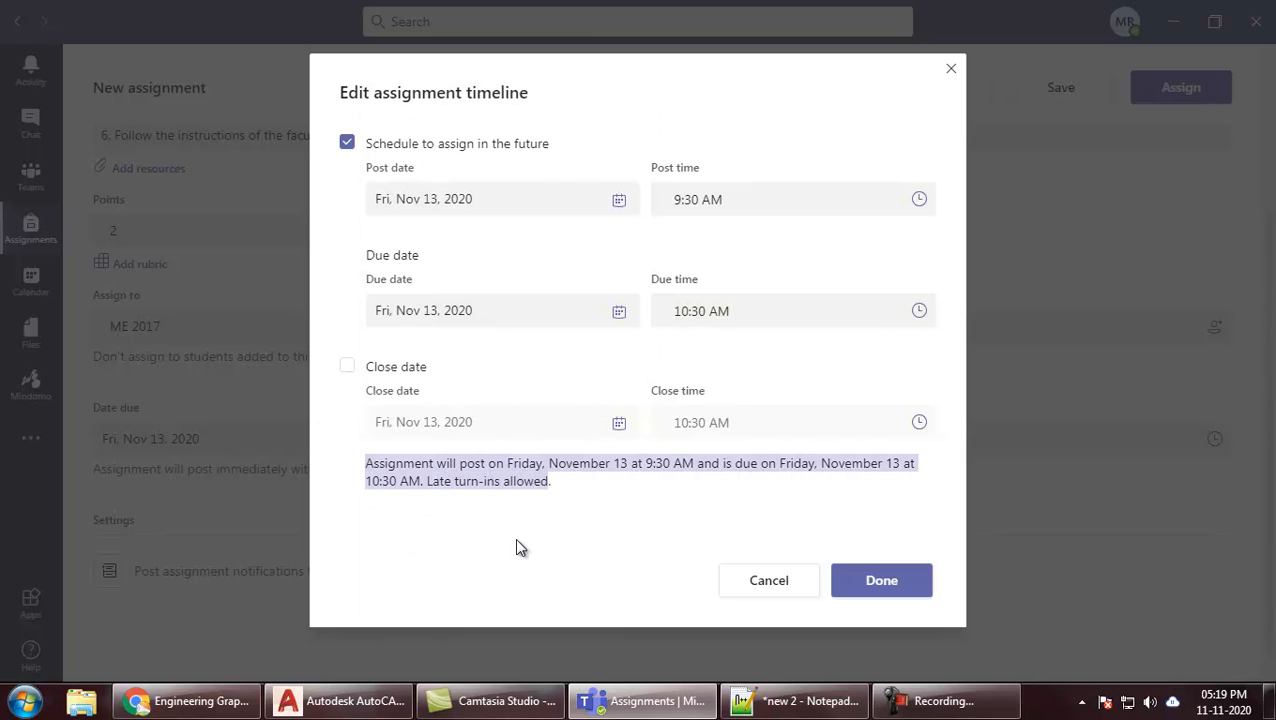
click(540, 463)
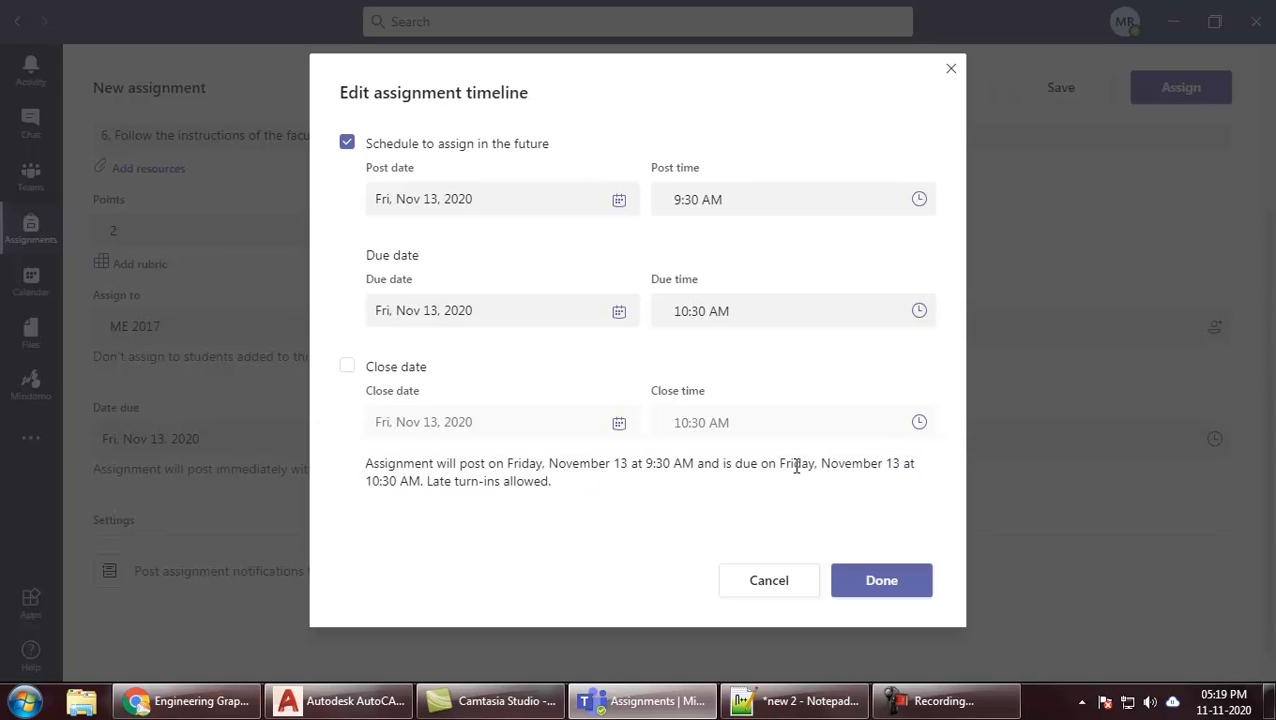
drag(780, 464, 572, 498)
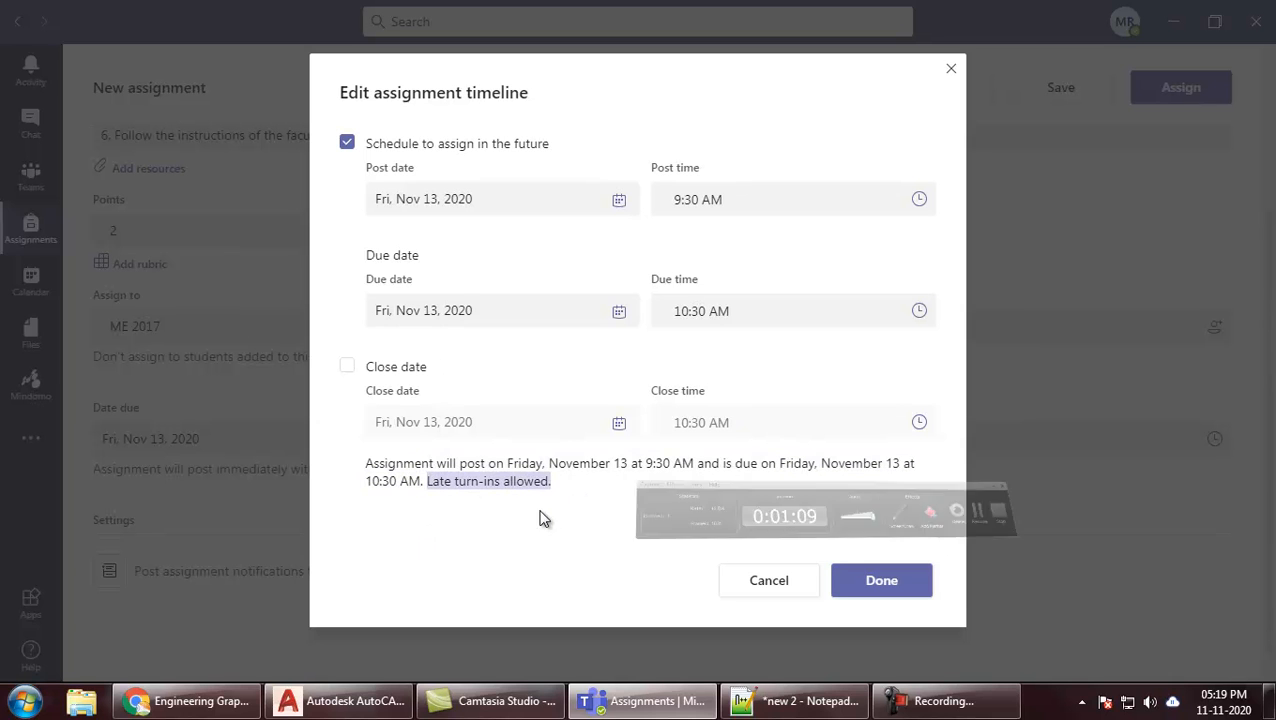
drag(427, 481, 561, 490)
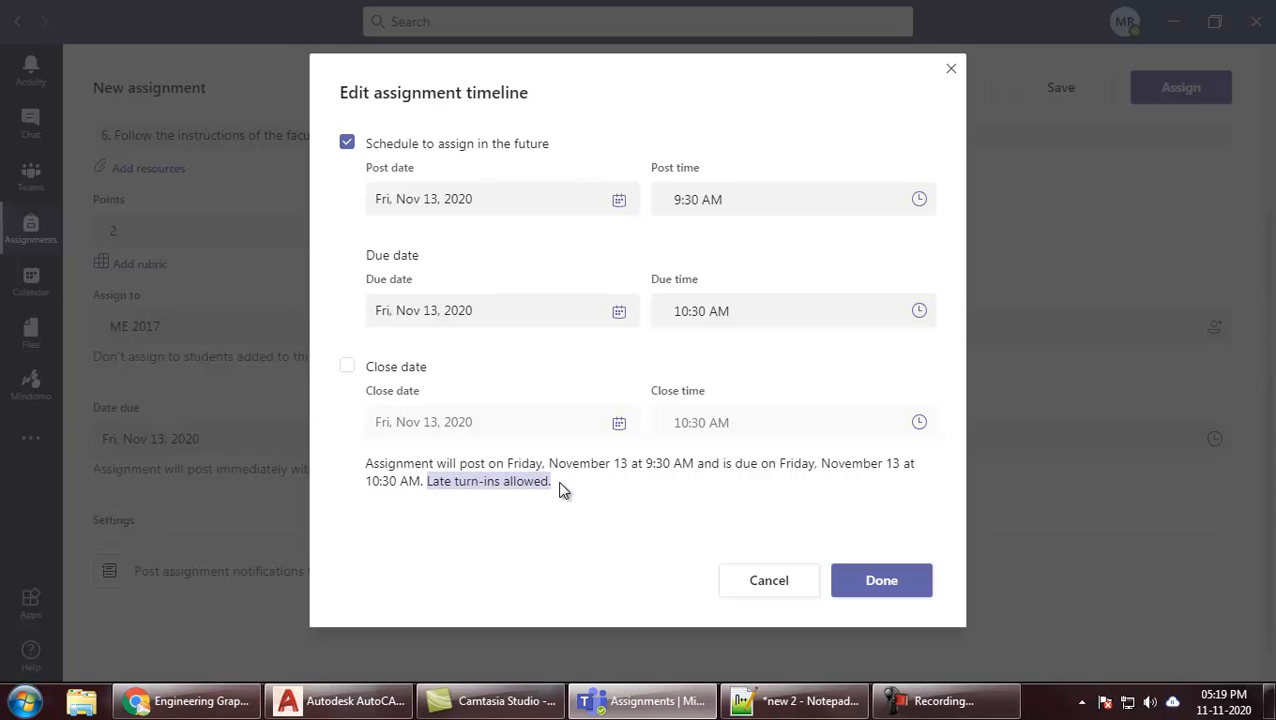
click(552, 486)
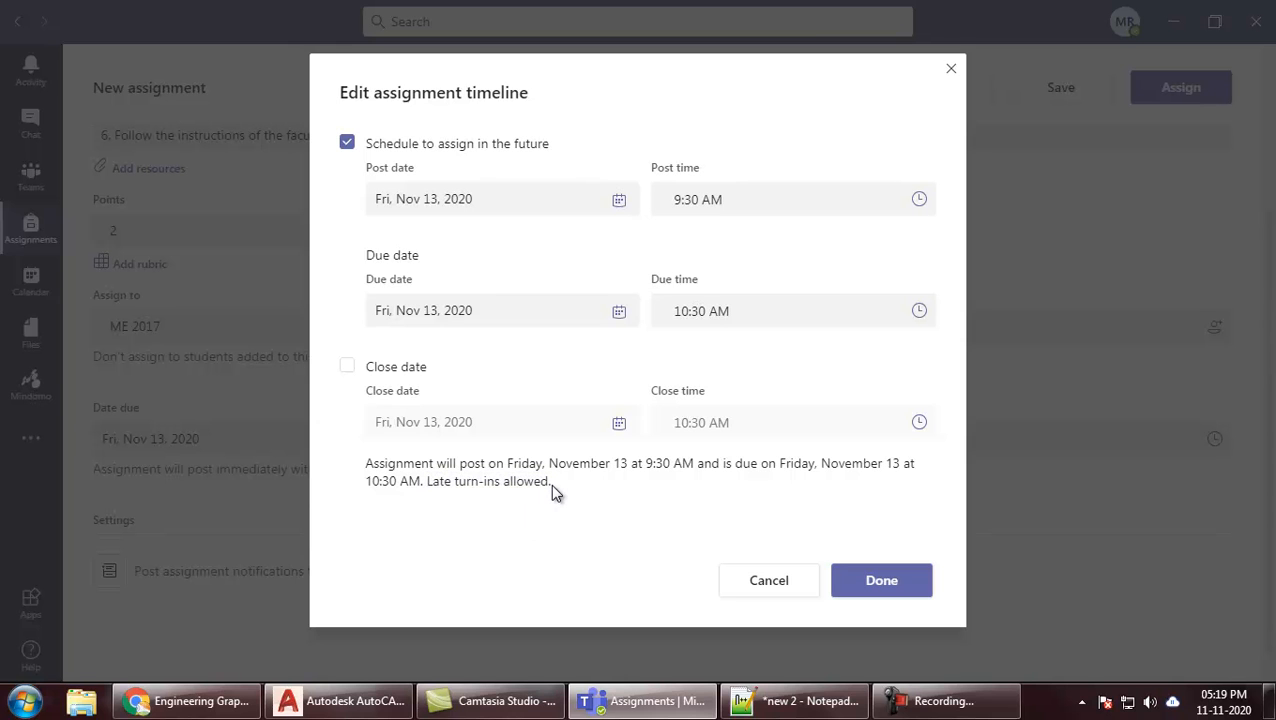
drag(427, 484, 551, 481)
click(564, 488)
Enable a close date of Fri, Nov 13, 2020 for the assignment, set its close time to 10:45 AM, and apply the timeline
click(347, 367)
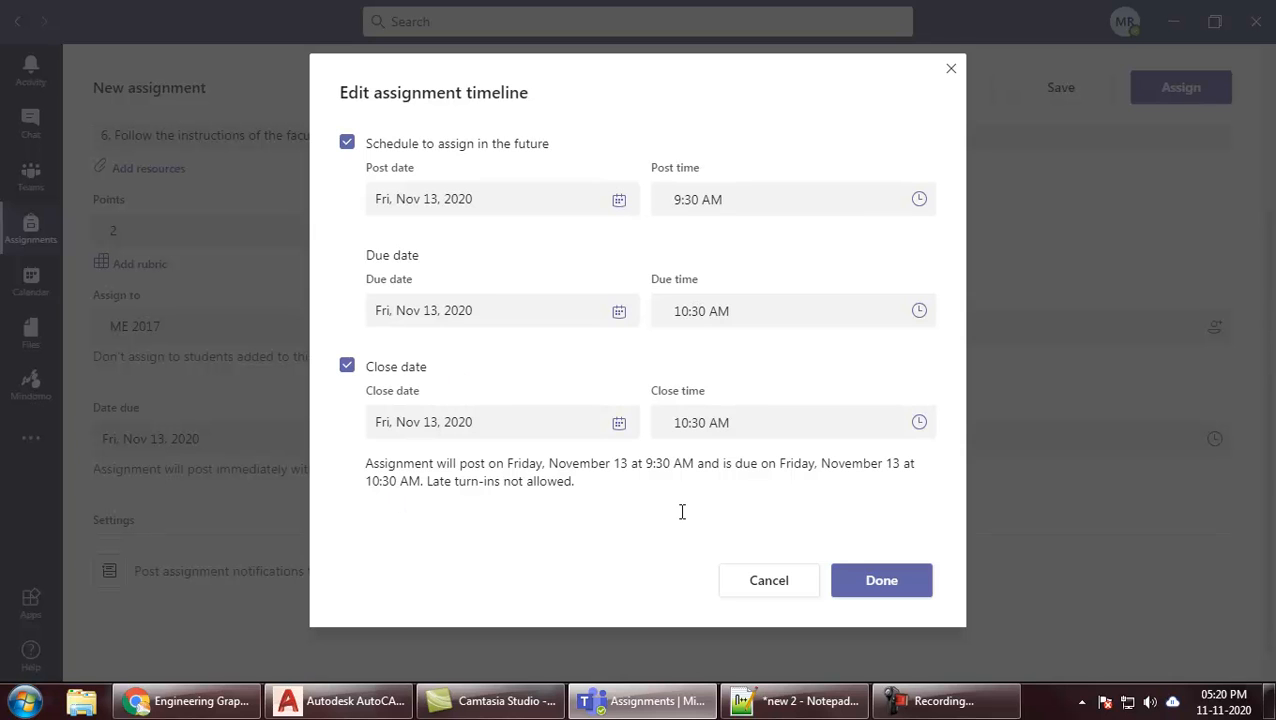
click(695, 423)
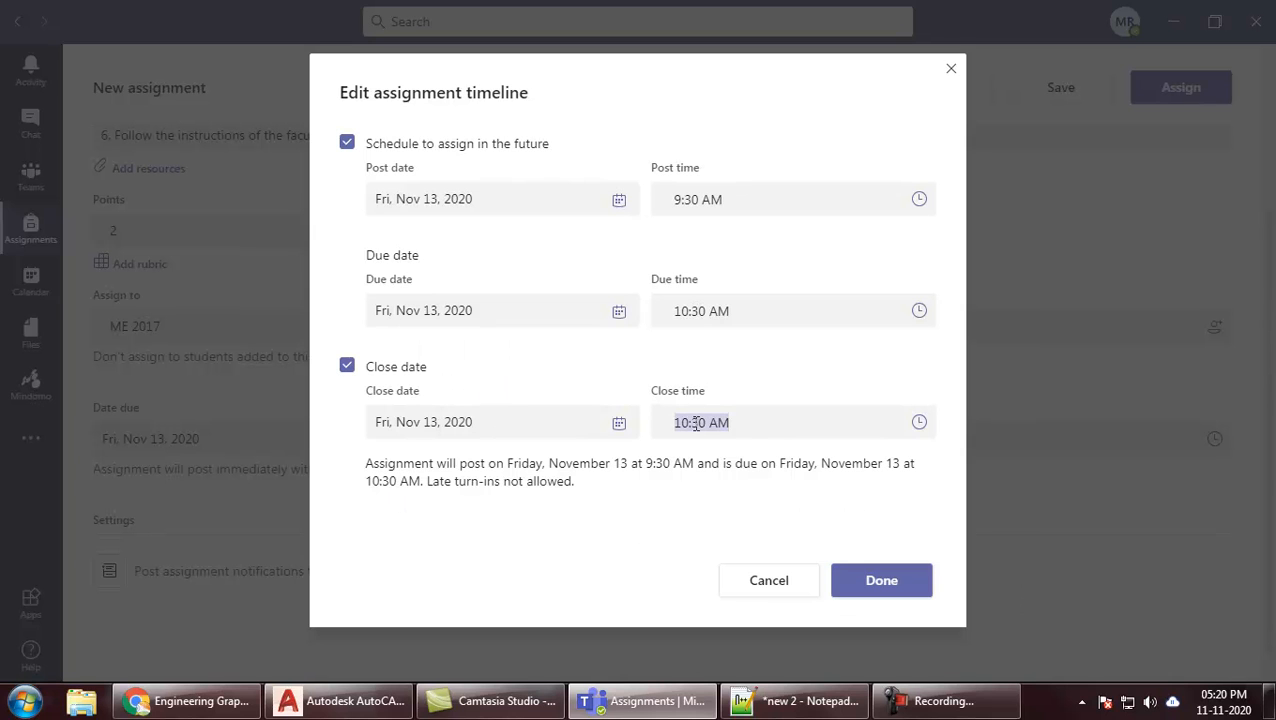
click(697, 423)
double_click(693, 425)
click(657, 499)
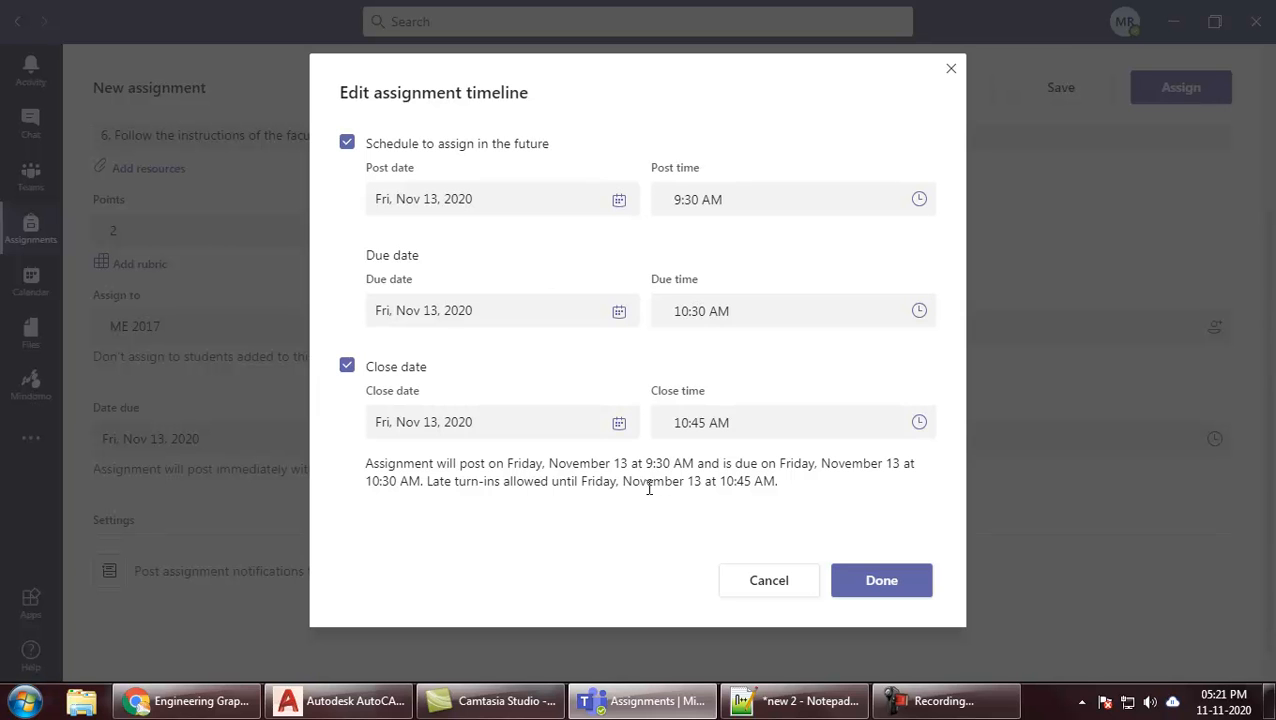
click(903, 598)
Schedule the new lab write-up exam assignment for the ME 2017 students
scroll(436, 443, down, 1)
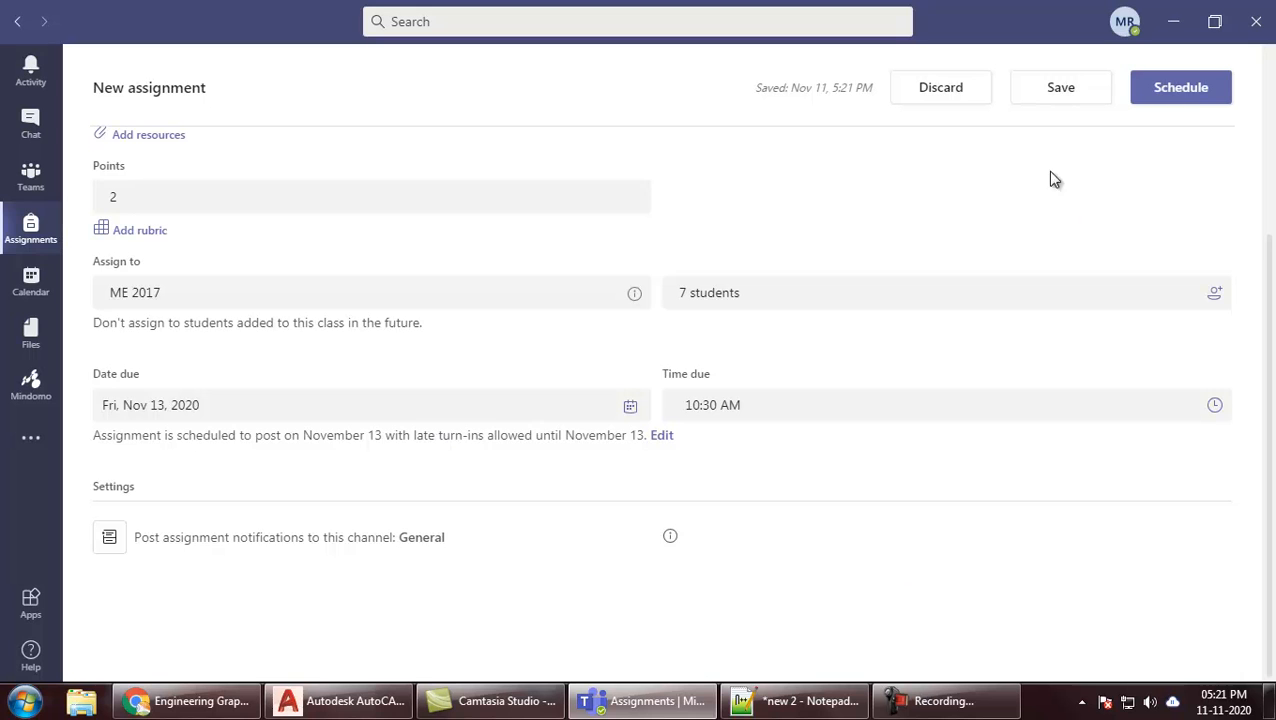
click(1182, 92)
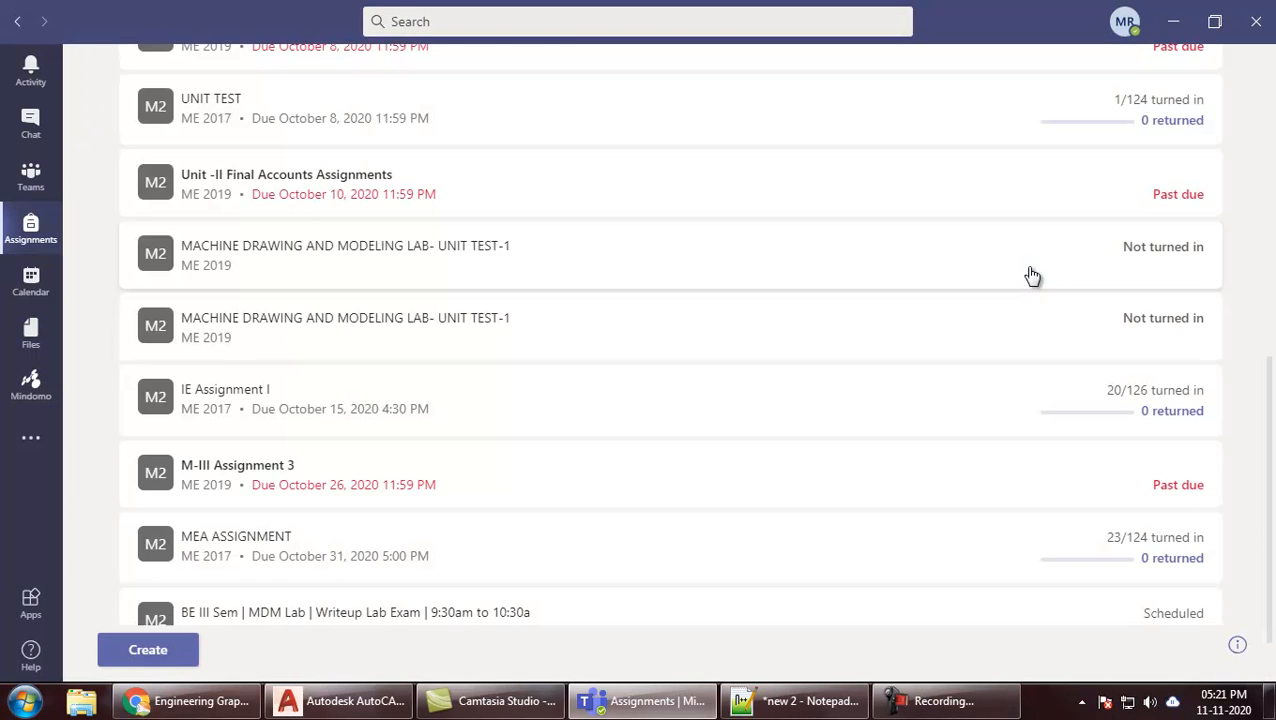
Reopen the scheduled MDM Lab write-up exam, append "ad" to the first instruction line, and update the assignment
scroll(1270, 373, down, 1)
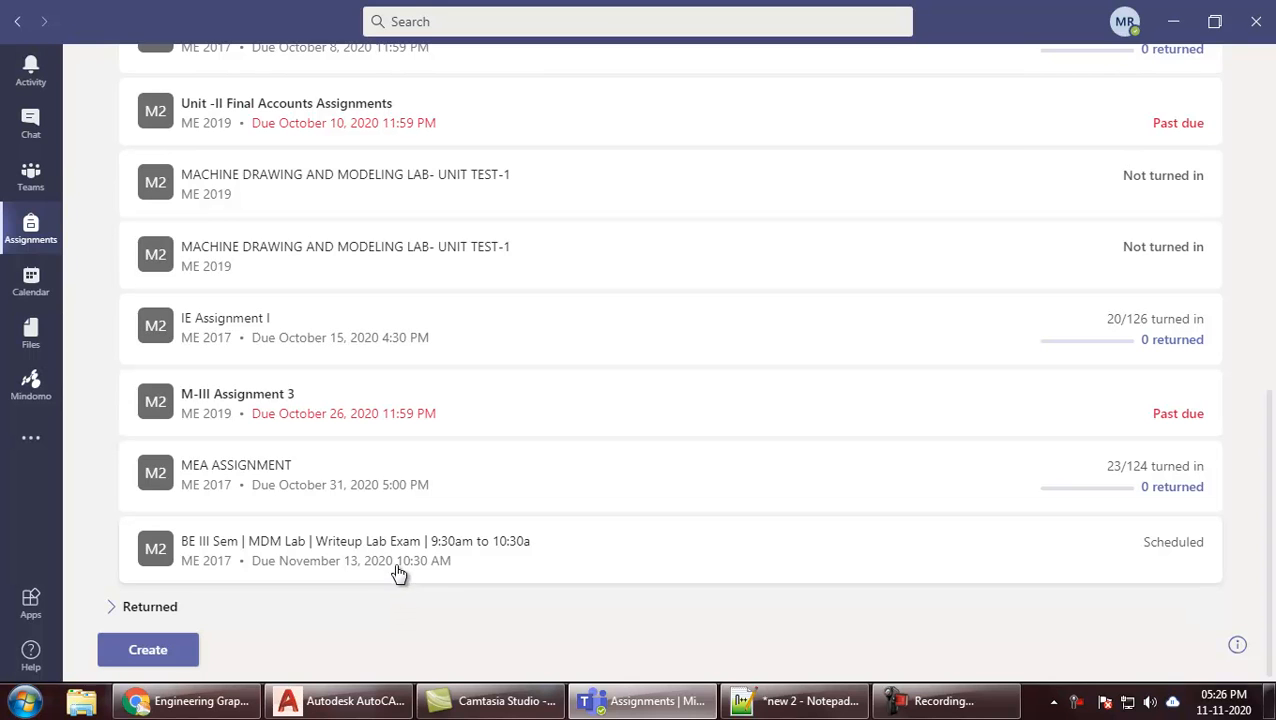
click(471, 551)
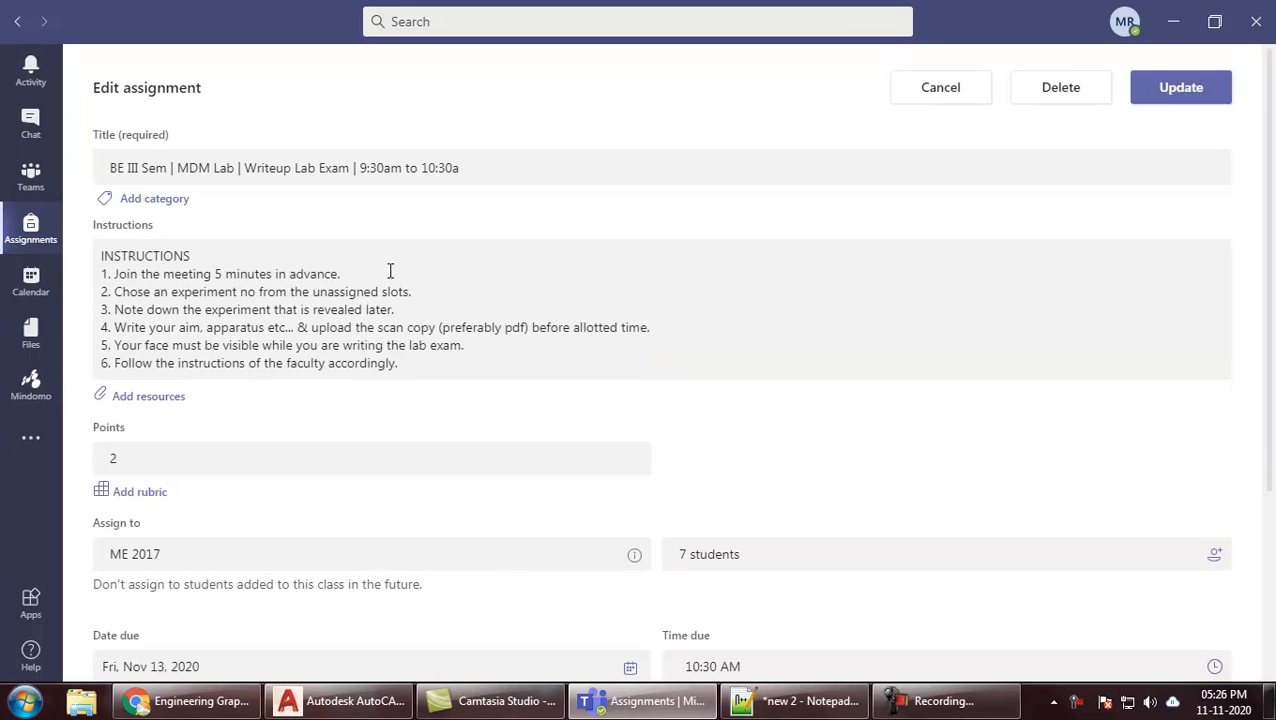
click(390, 271)
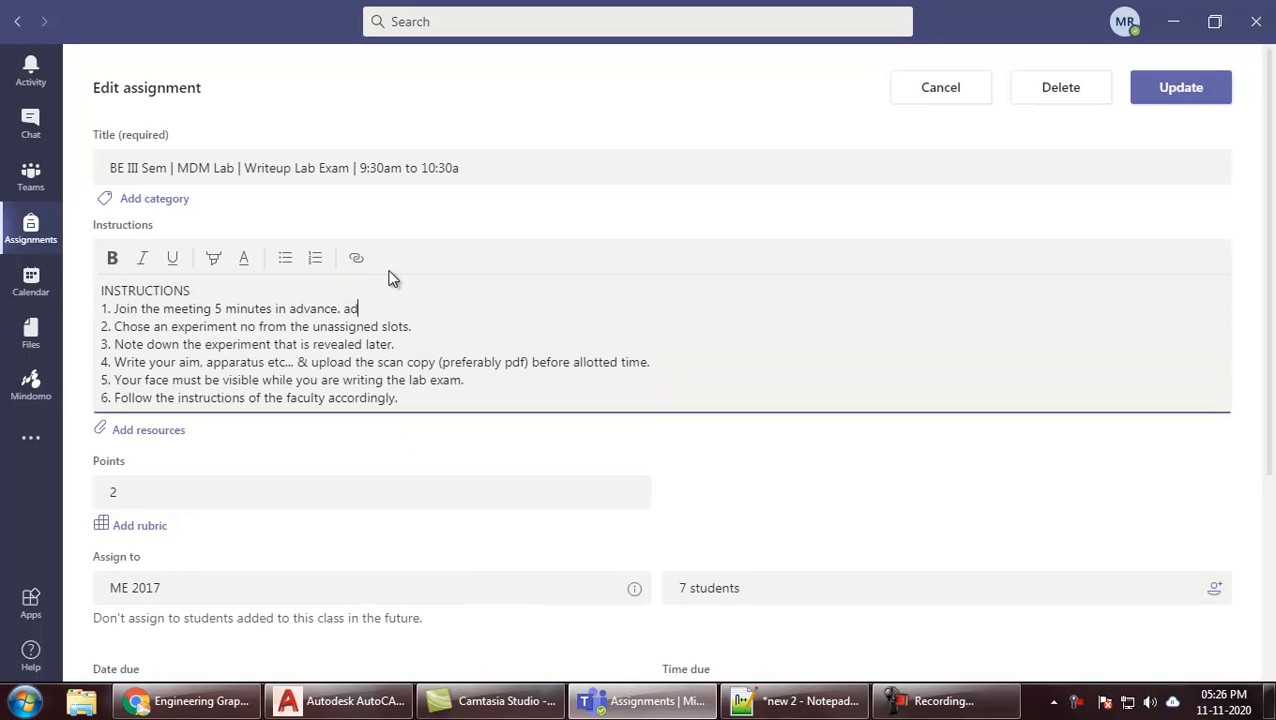
click(1178, 92)
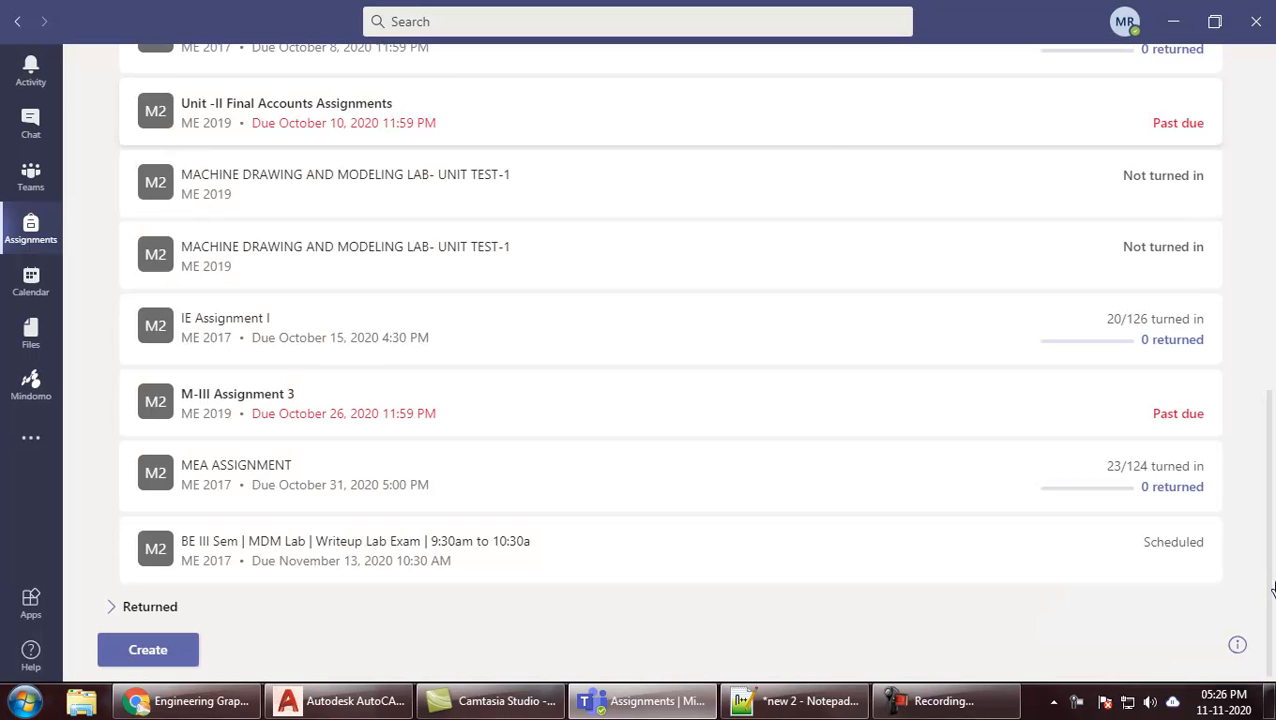